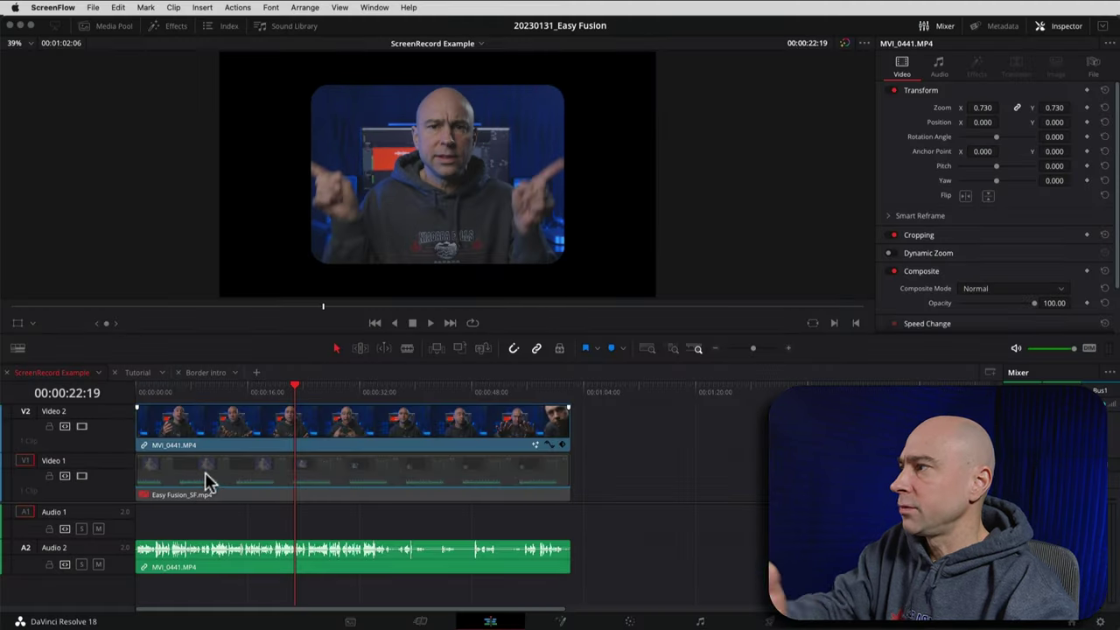
- Re-enable the disabled Easy Fusion_SF.mp4 clip on Video 1
click(207, 480)
click(197, 482)
key(d)
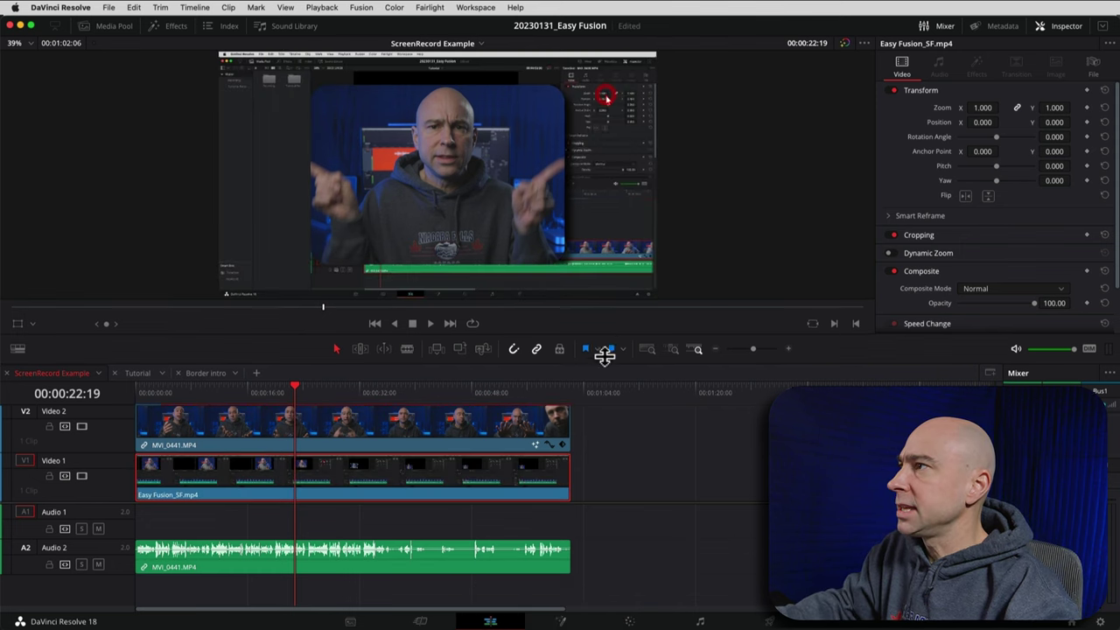
- Enlarge the viewer area and select the MVI_0441 clip on Video 2
drag(602, 353, 600, 375)
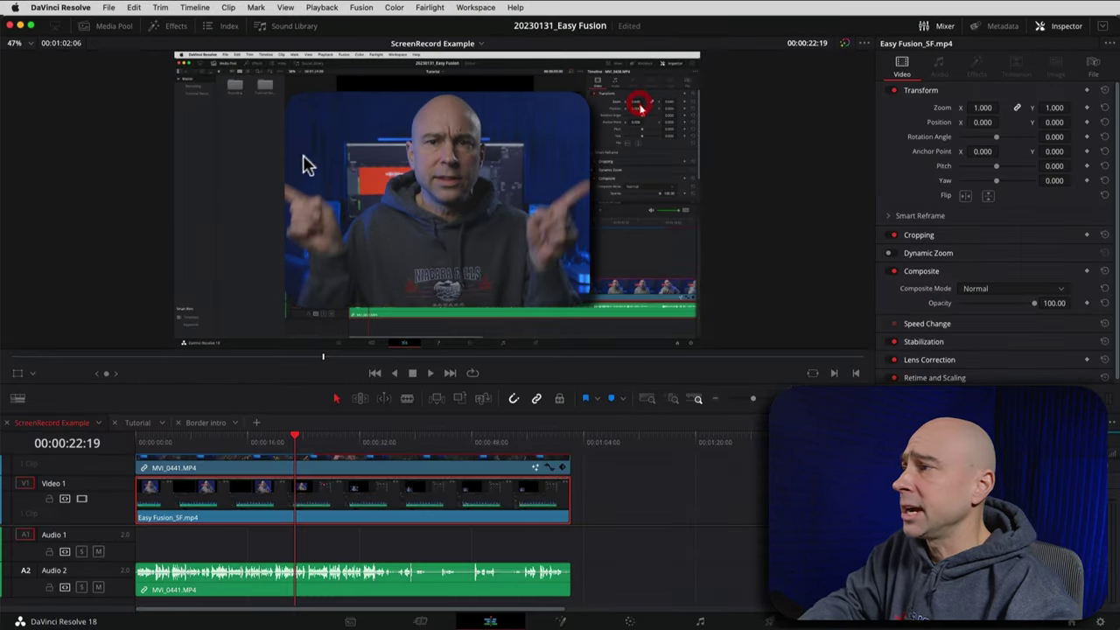
scroll(349, 496, up, 2)
click(348, 472)
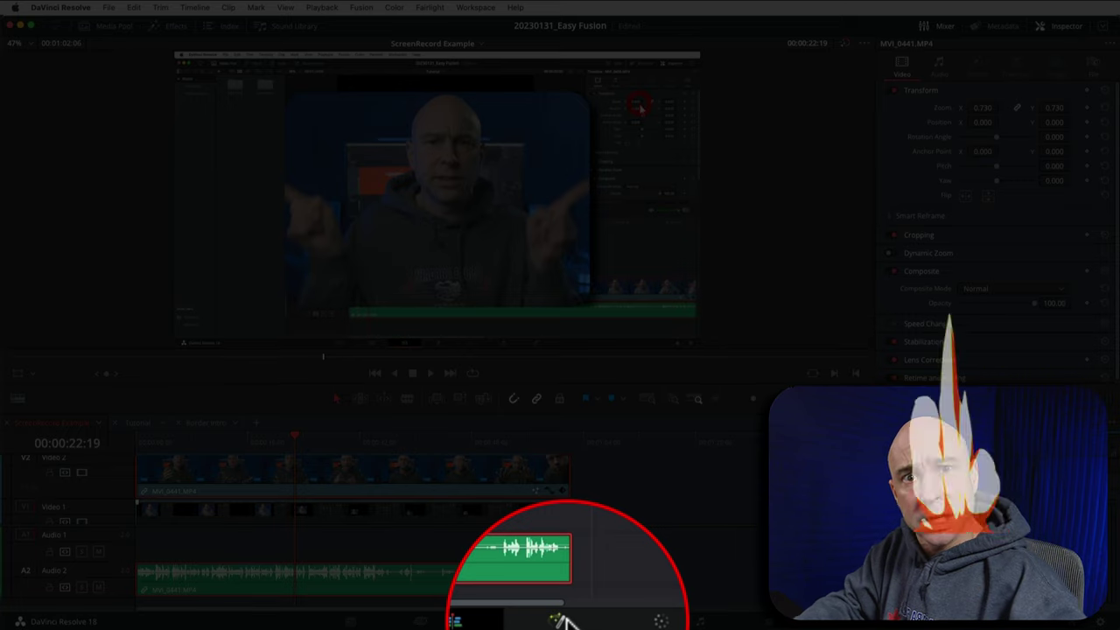
- Open MVI_0441 in Fusion and detach DropShadow1 so MediaIn1 feeds MediaOut1 directly
click(561, 621)
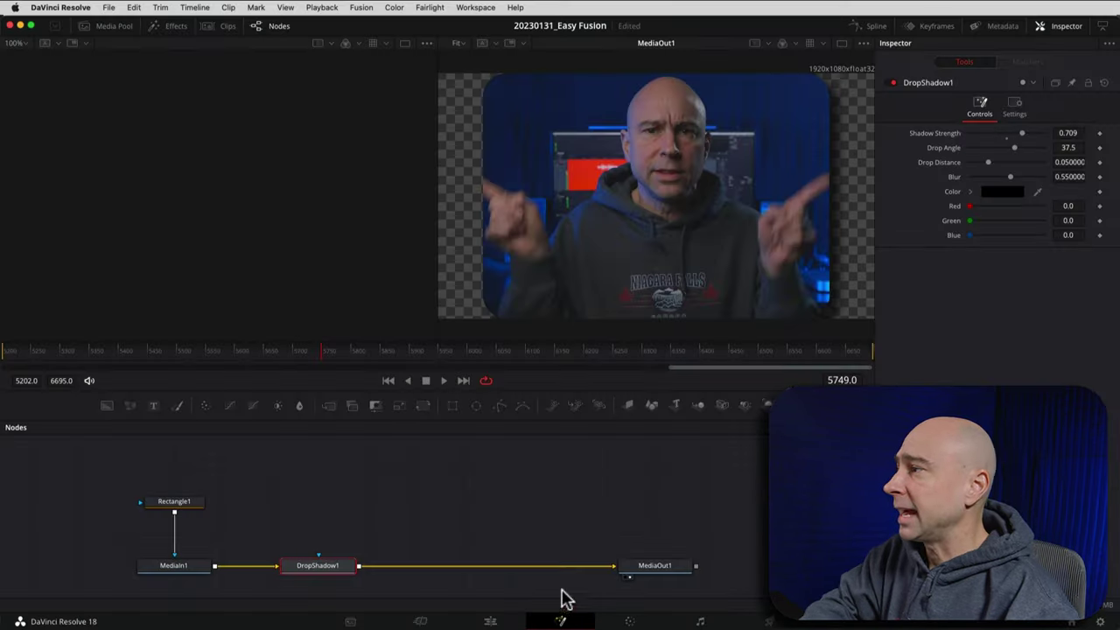
click(267, 436)
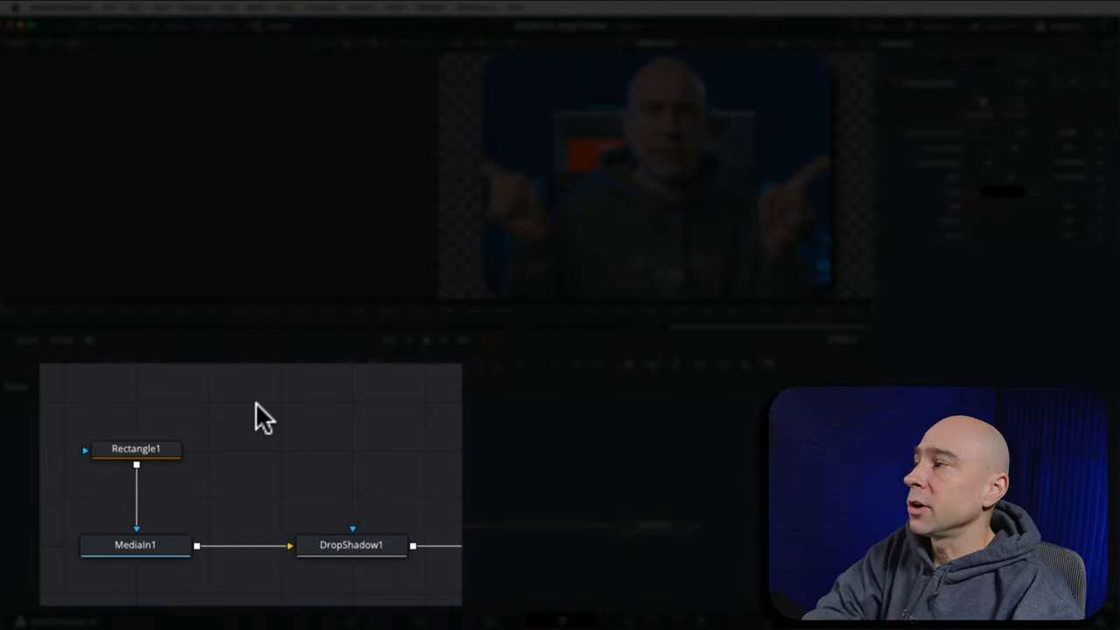
click(348, 544)
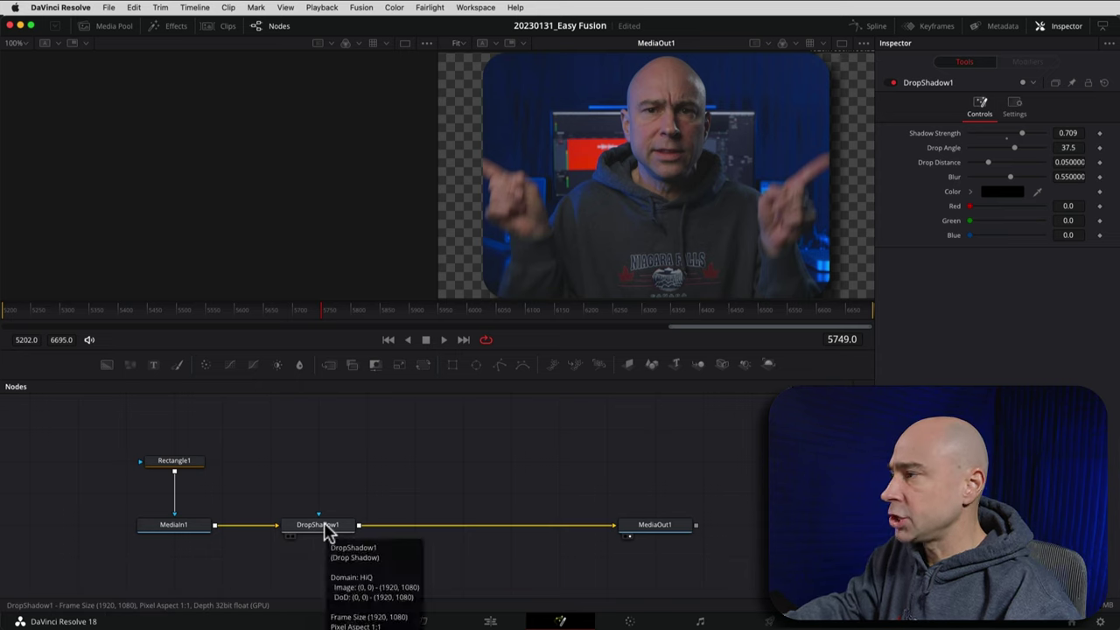
drag(325, 527, 538, 433)
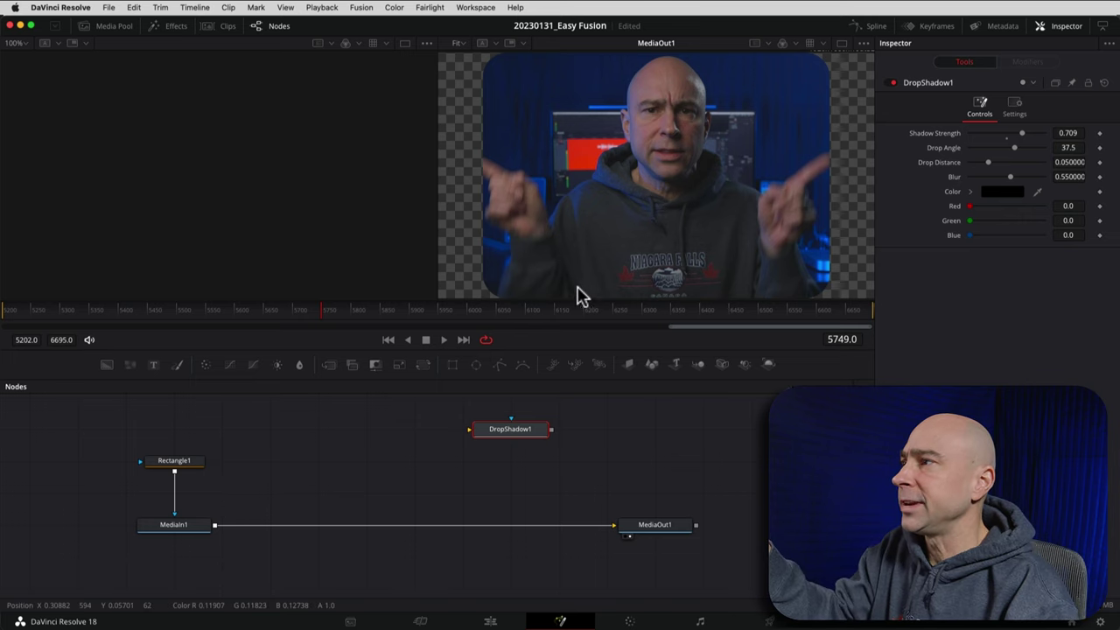
- Zoom the Fusion viewer out to show the full 1920x1080 frame and its transparent margins
key(alt)
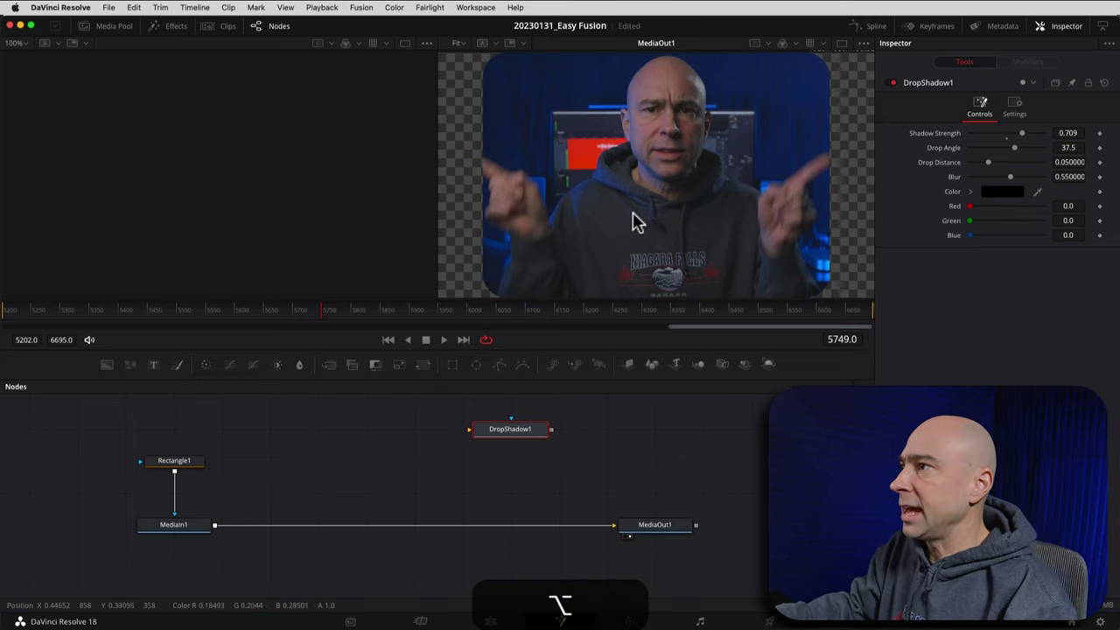
scroll(632, 215, down, 3)
scroll(633, 219, up, 3)
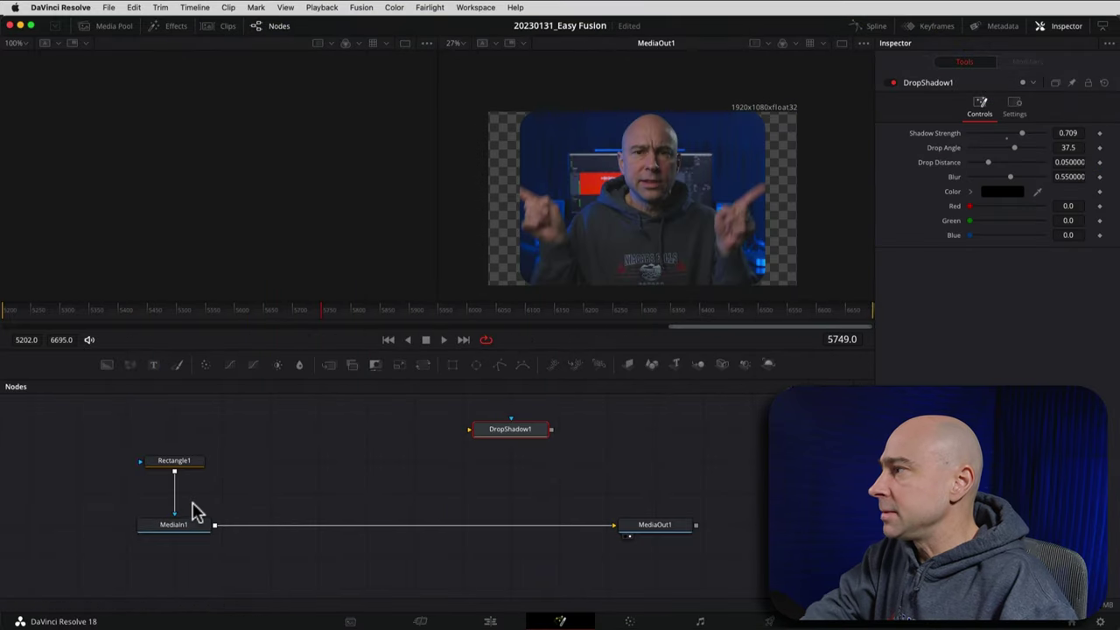
- Insert a Transform node between MediaIn1 and MediaOut1
click(185, 527)
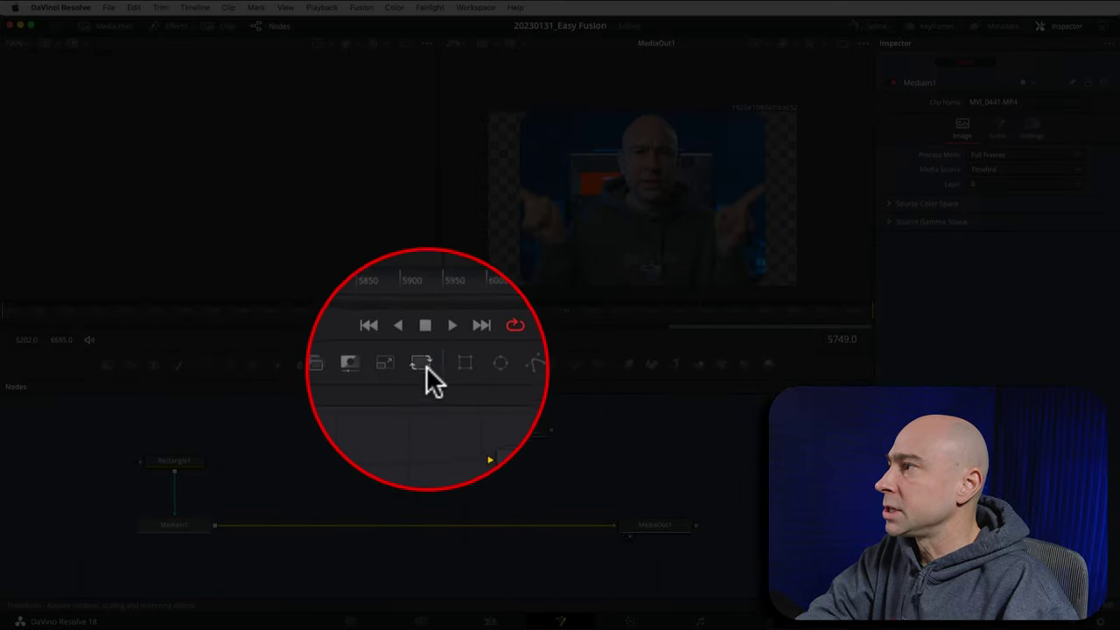
click(181, 522)
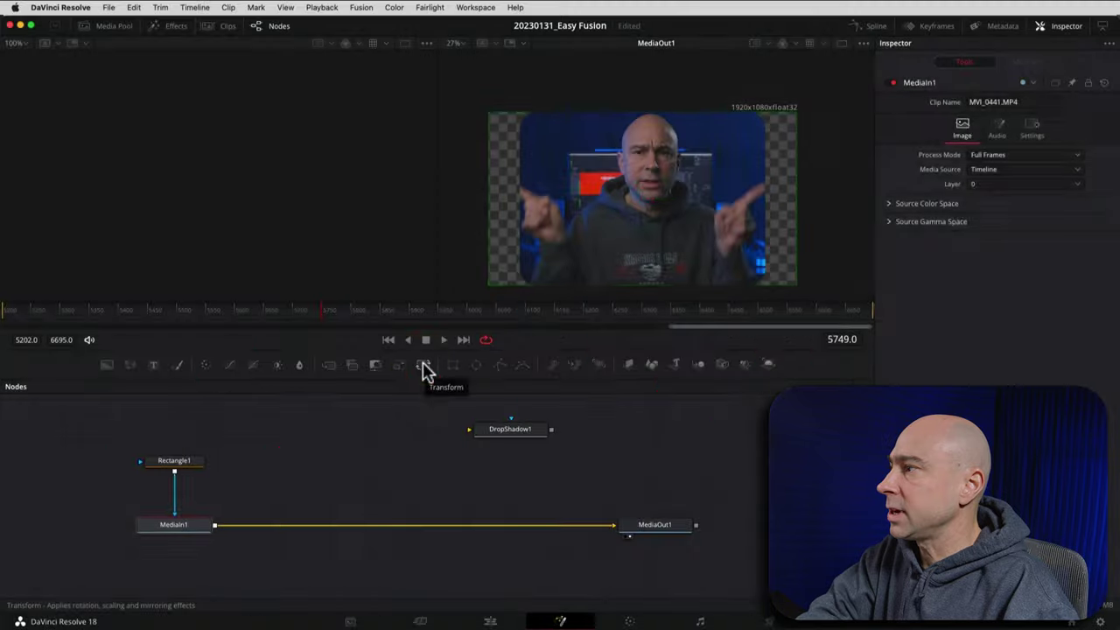
click(423, 362)
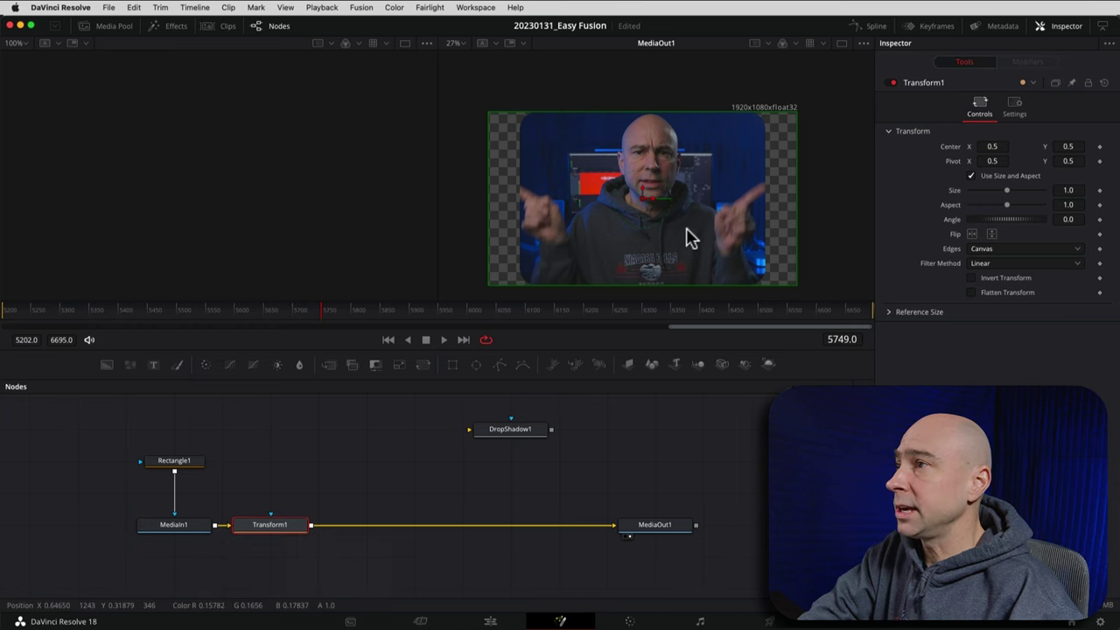
- Scale the clip down to Transform1 size 0.903, leaving checkerboard margins
click(1067, 190)
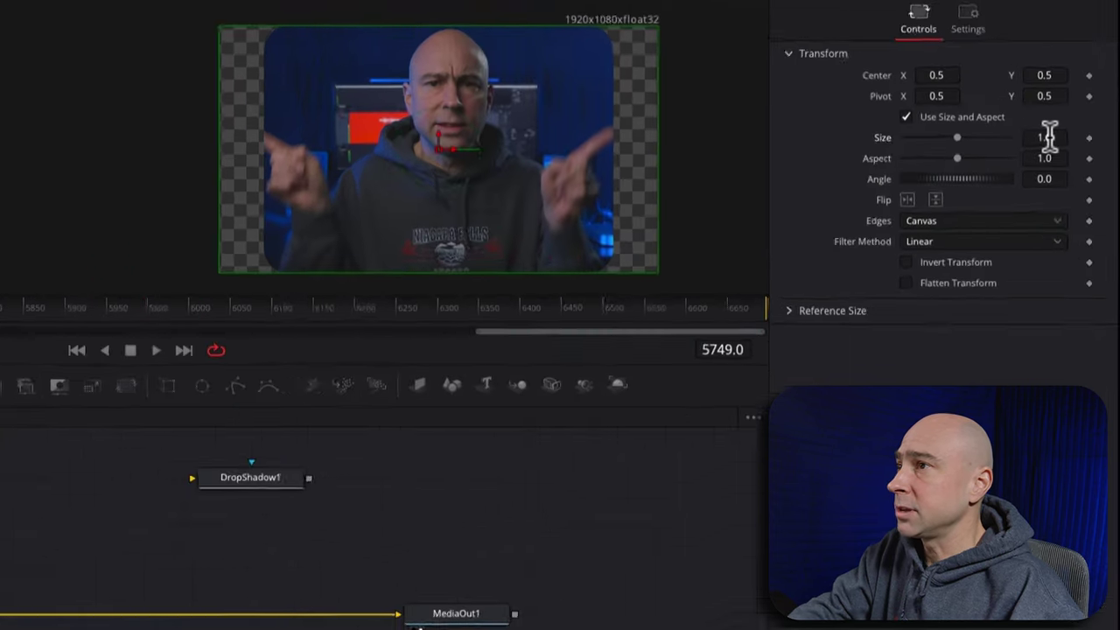
text(0.75)
drag(1041, 131, 960, 130)
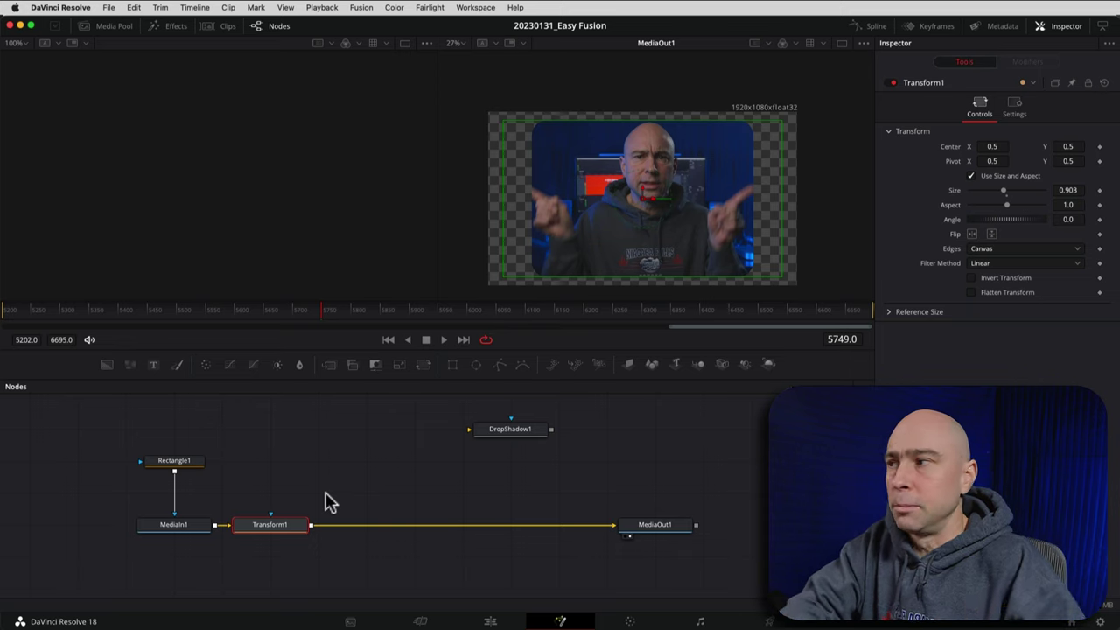
click(291, 532)
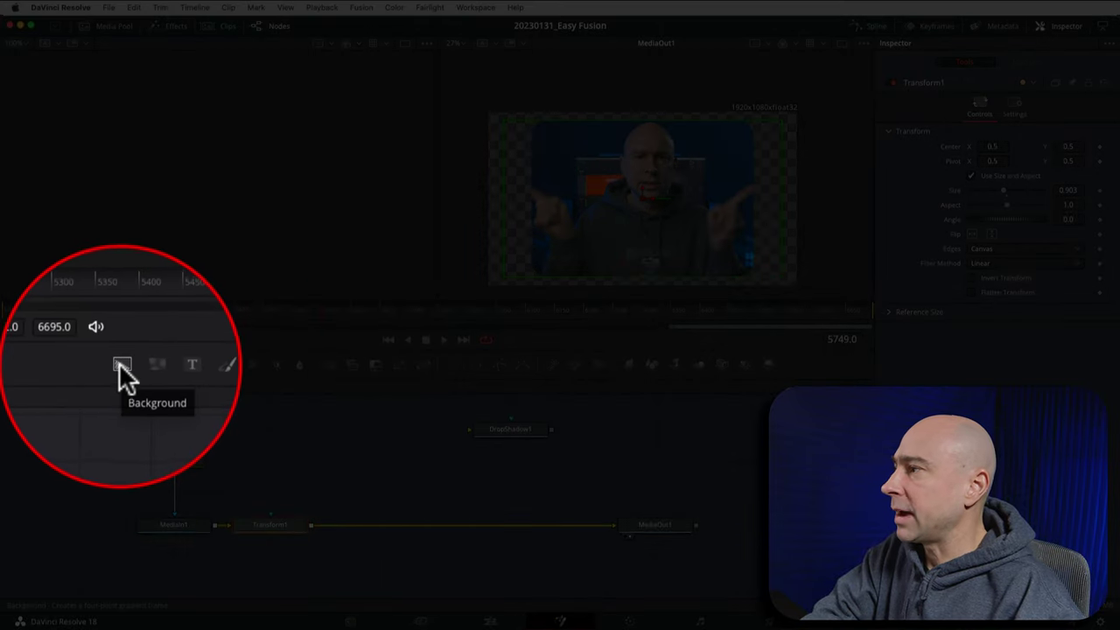
- Add a Background1 node combined with Transform1 through Merge1 into MediaOut1
click(106, 365)
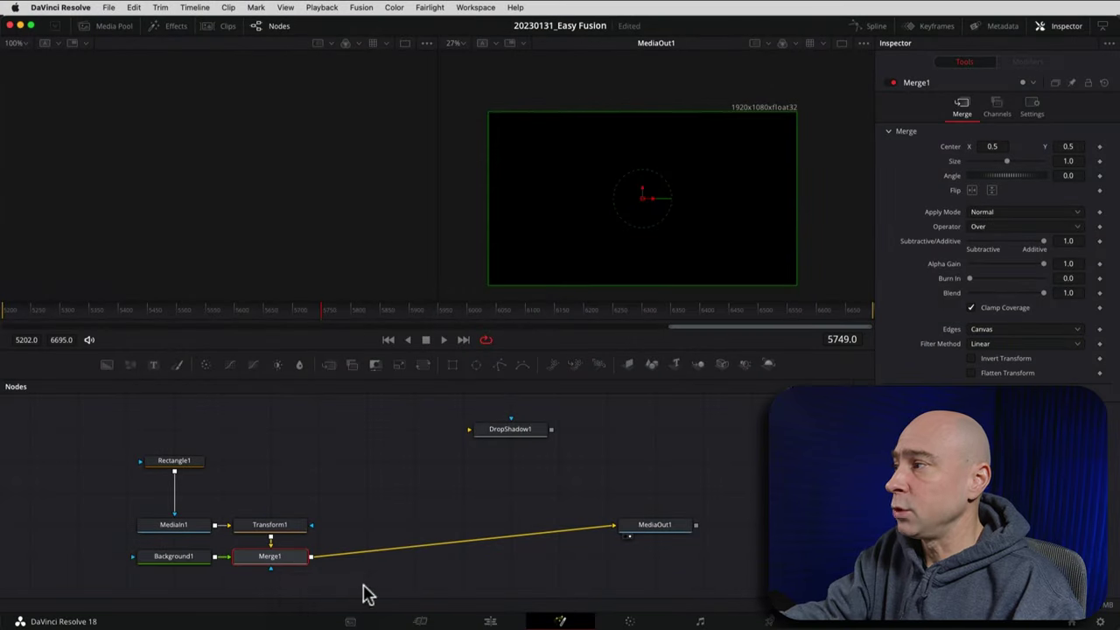
click(282, 525)
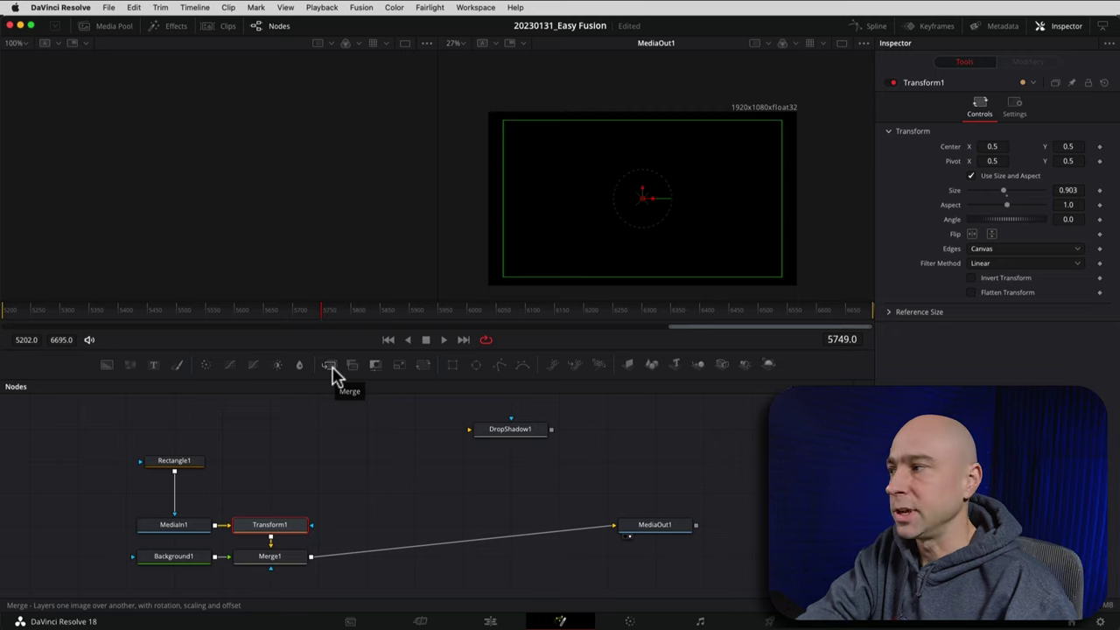
click(324, 473)
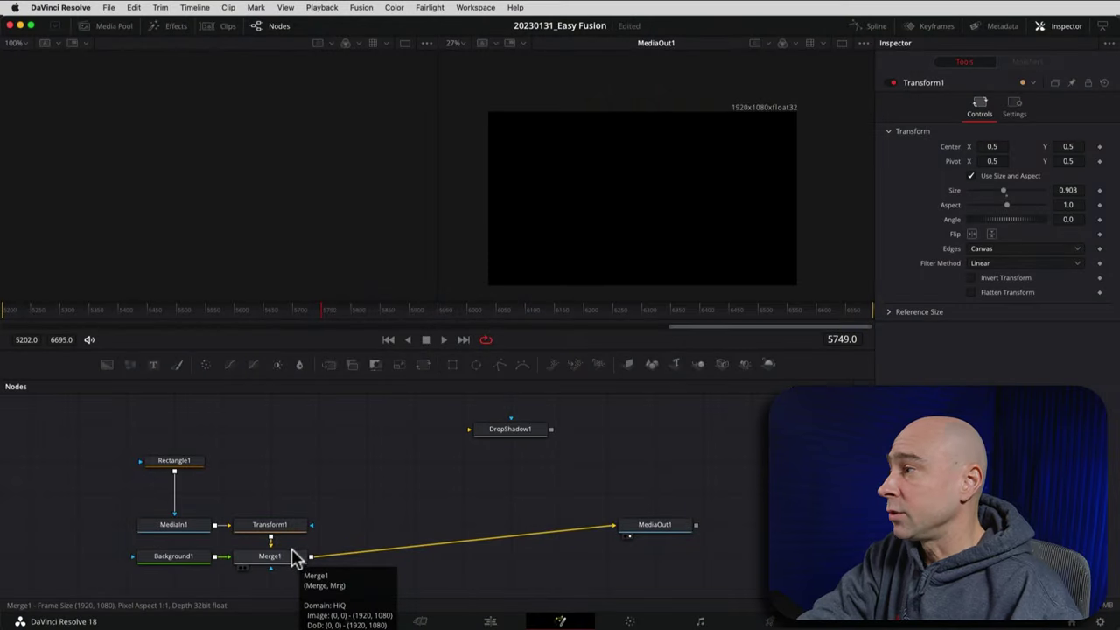
- Move Background1's link off Merge1's mask input onto its background input
click(271, 556)
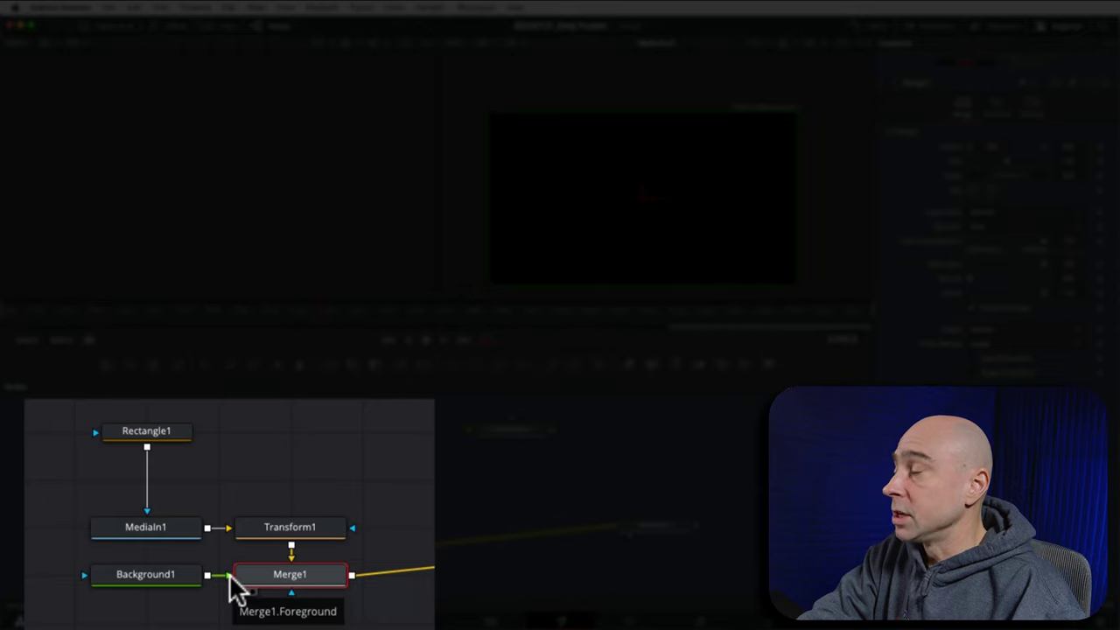
click(182, 585)
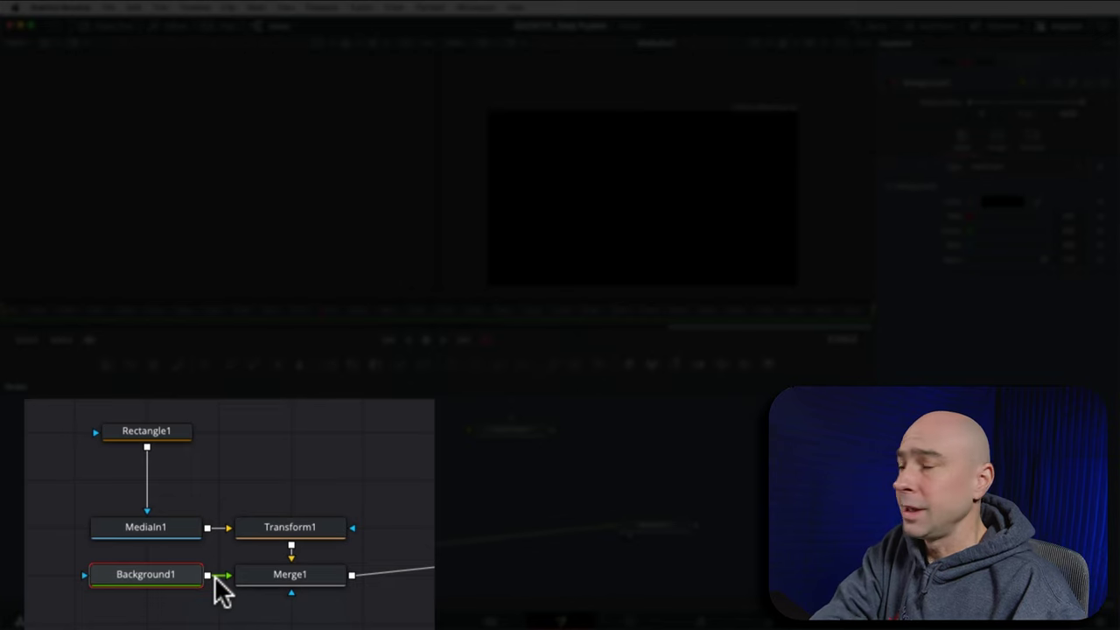
click(225, 587)
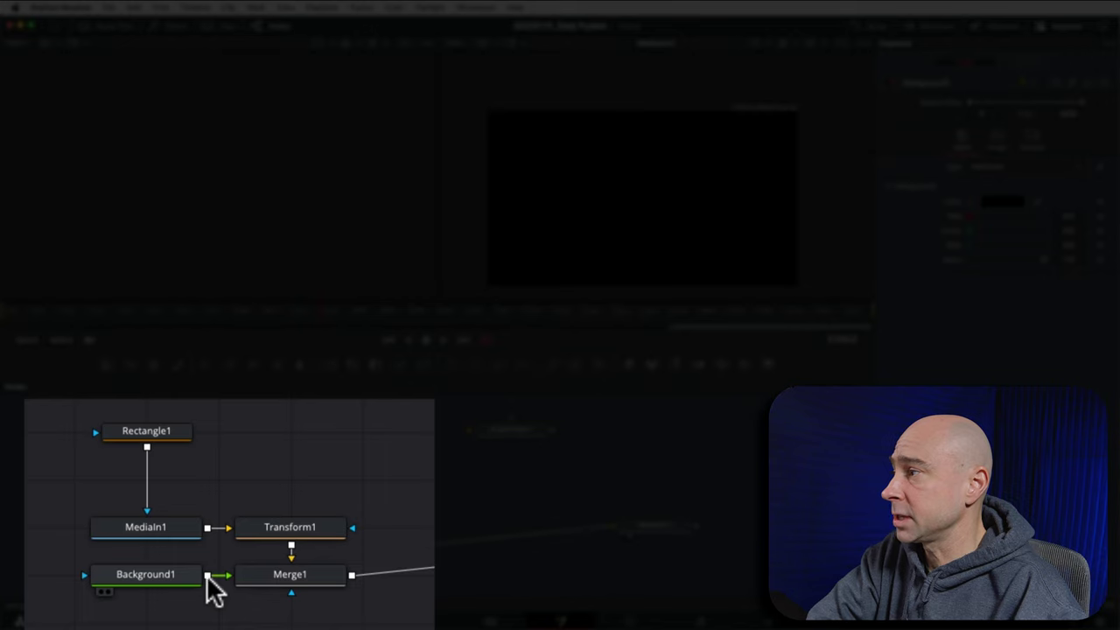
drag(253, 540, 293, 559)
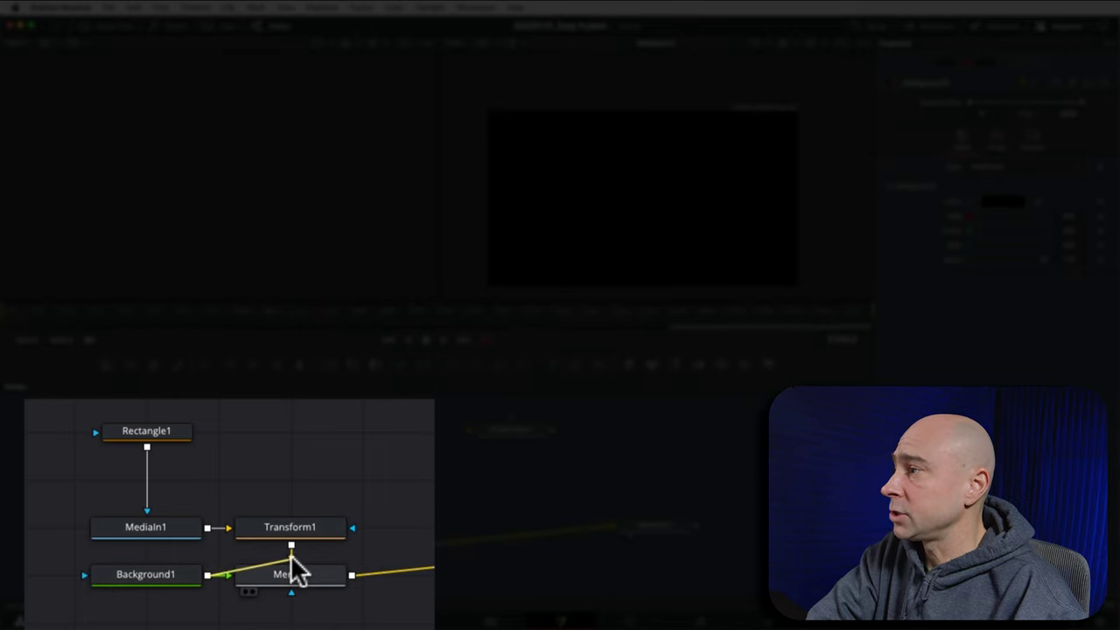
drag(179, 578, 272, 594)
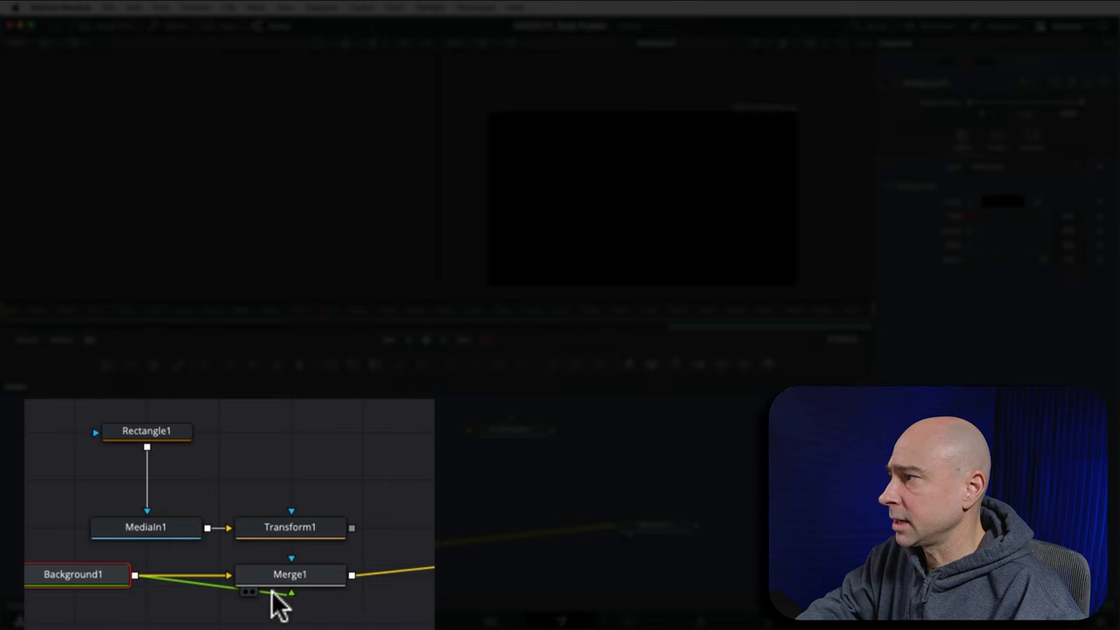
click(267, 590)
scroll(259, 588, down, 1)
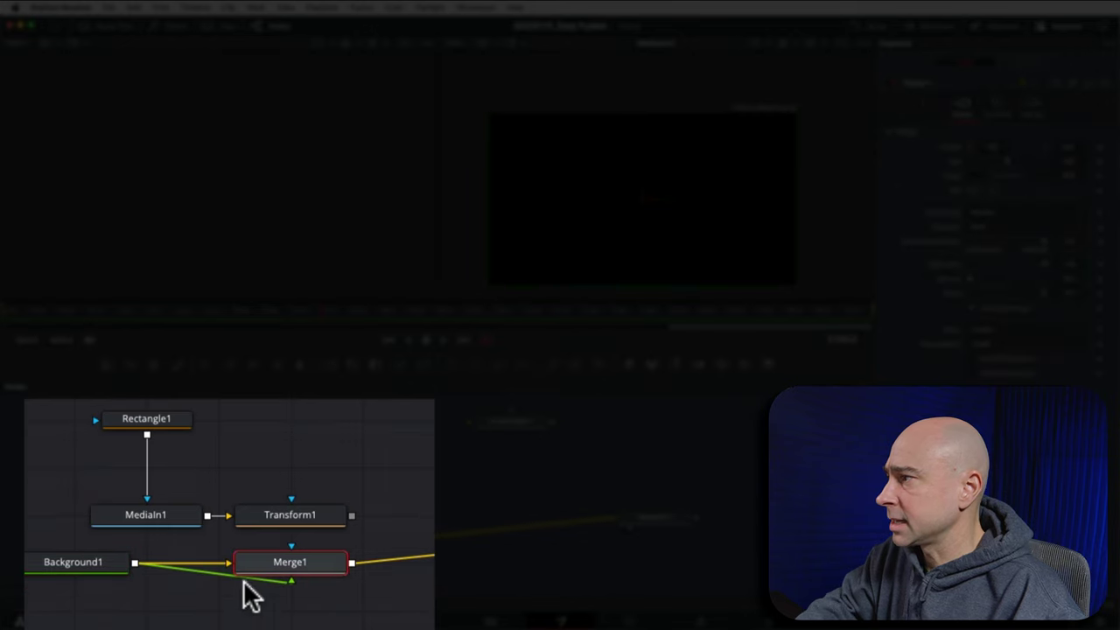
drag(100, 561, 100, 608)
drag(246, 592, 243, 586)
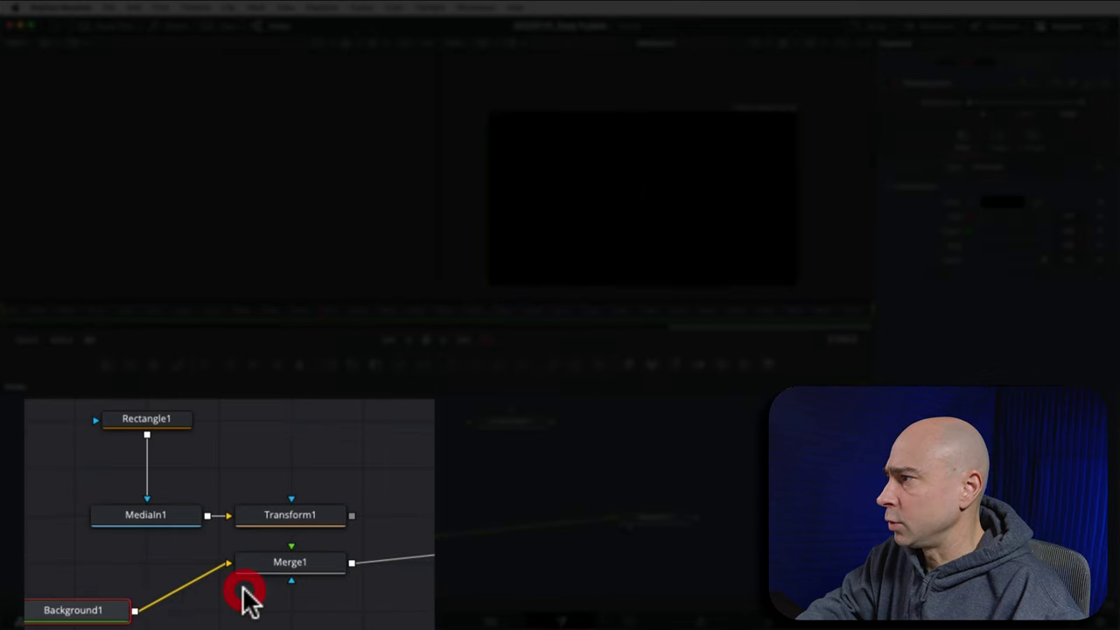
drag(82, 607, 84, 560)
click(180, 570)
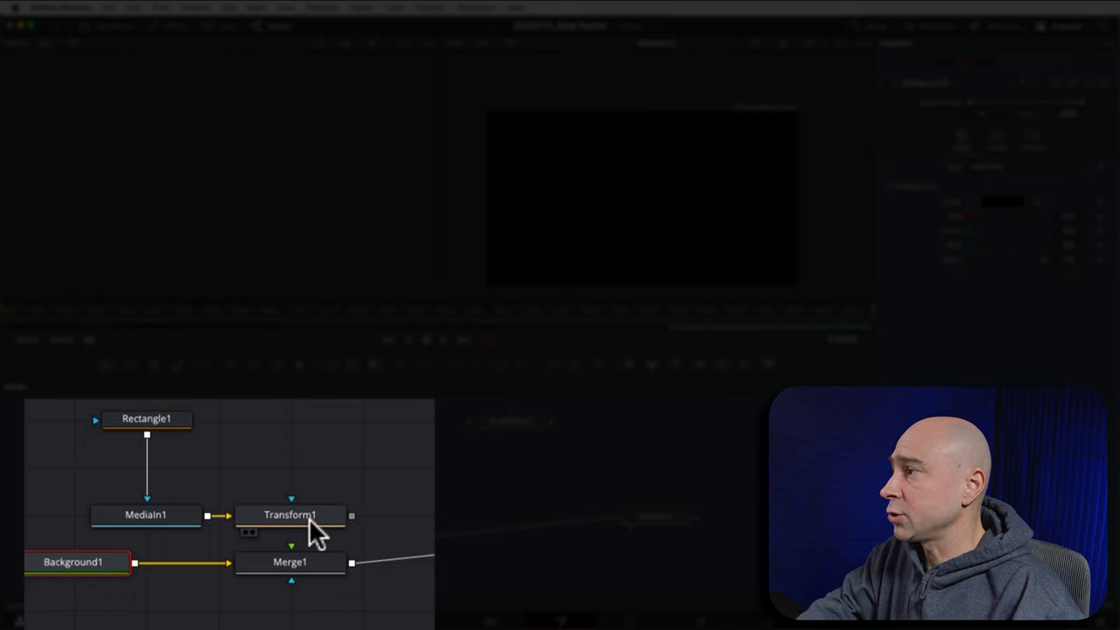
- Connect Transform1's output to Merge1's foreground input to show the rounded clip
click(309, 517)
drag(351, 515, 376, 498)
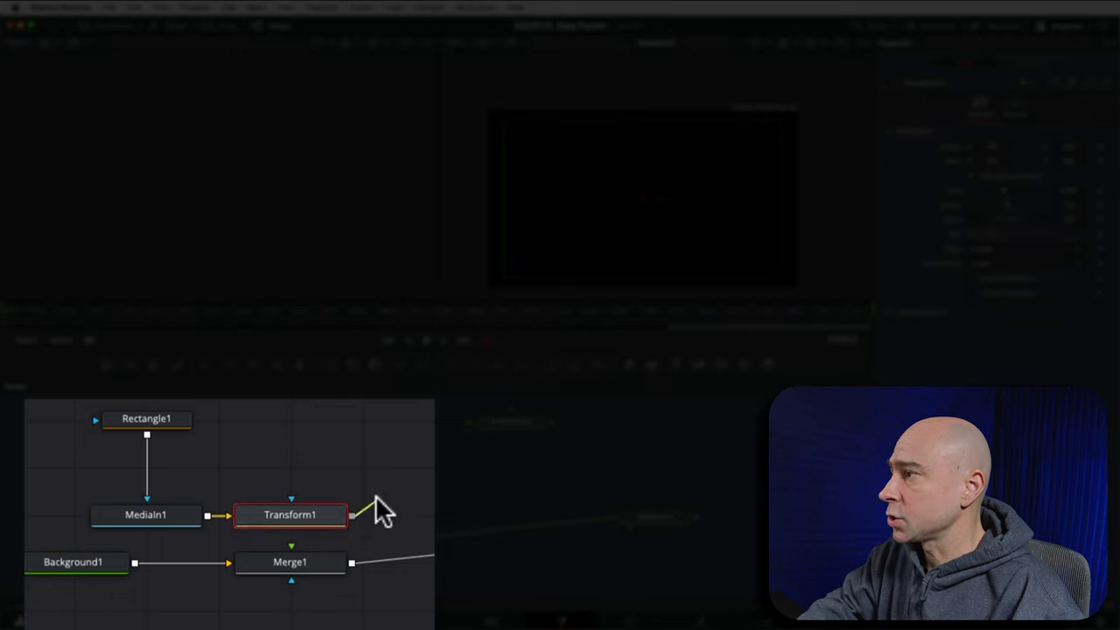
drag(297, 536, 291, 545)
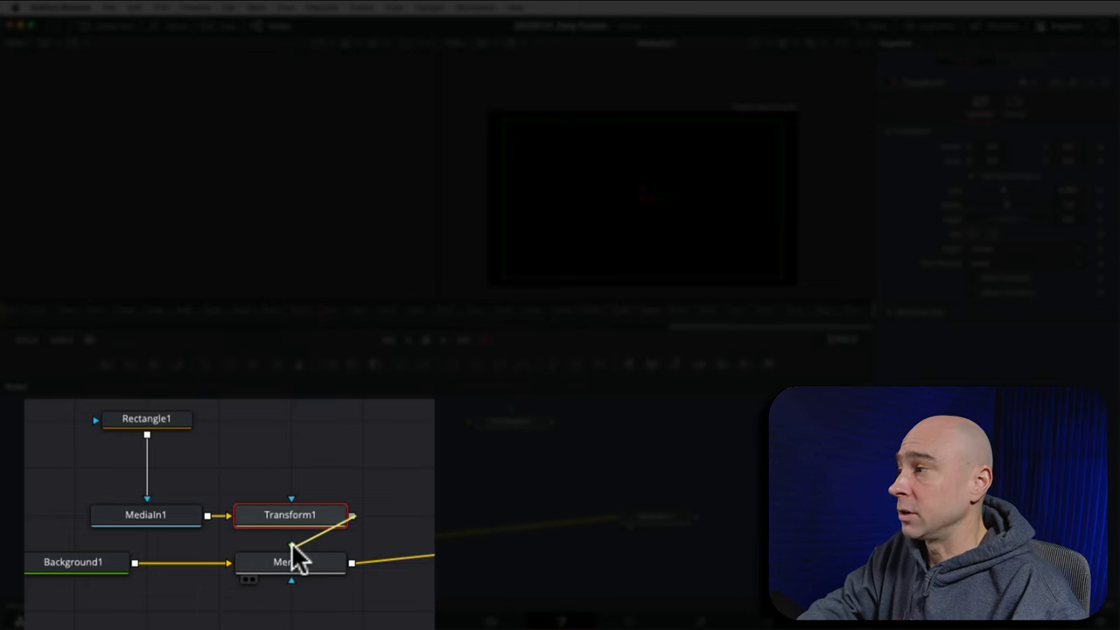
drag(293, 546, 270, 545)
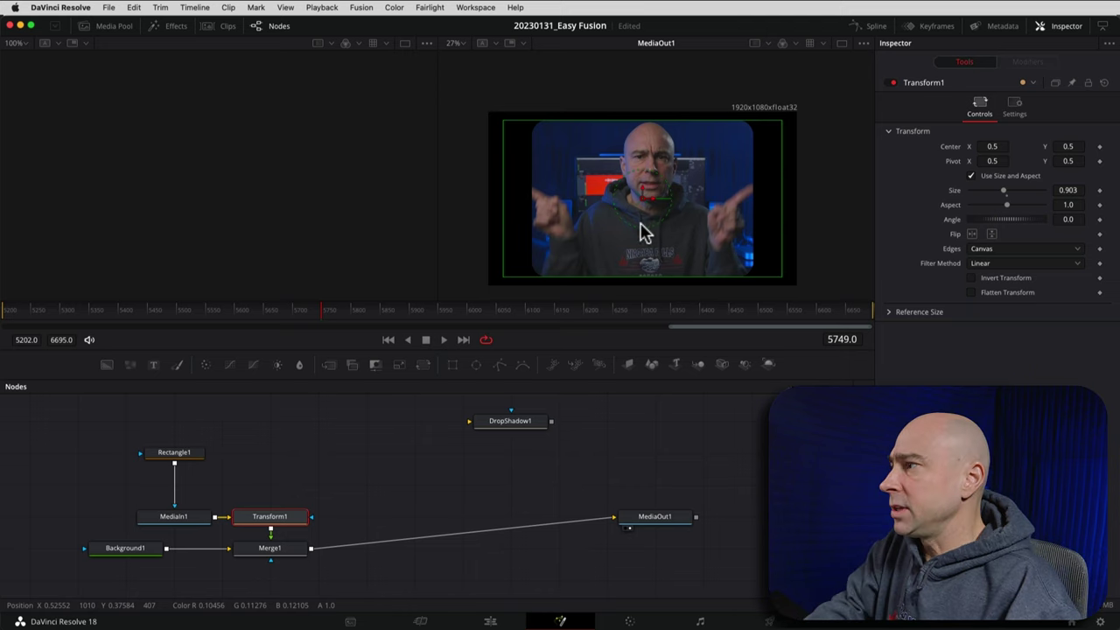
- Duplicate Rectangle1 as Rectangle1_1 with copy and paste
click(198, 462)
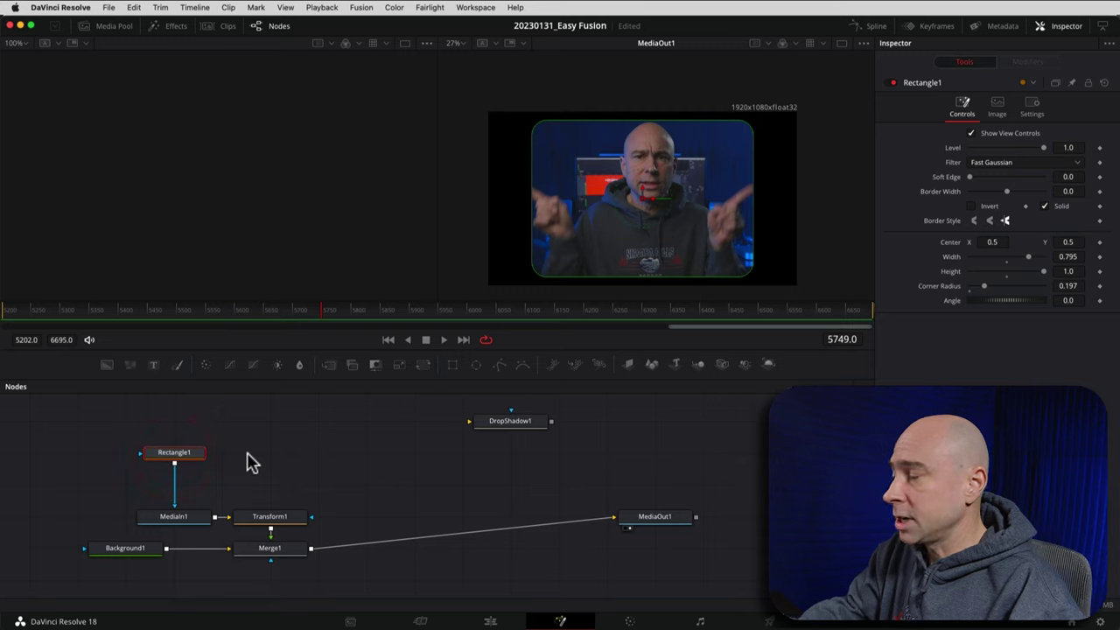
key(super+c)
click(265, 456)
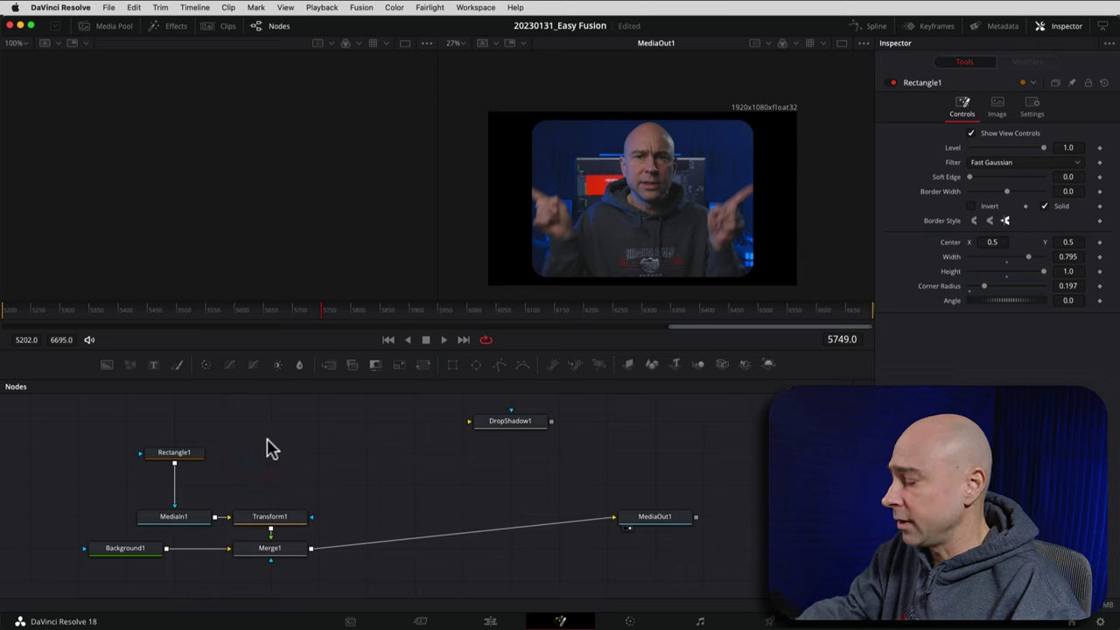
key(super)
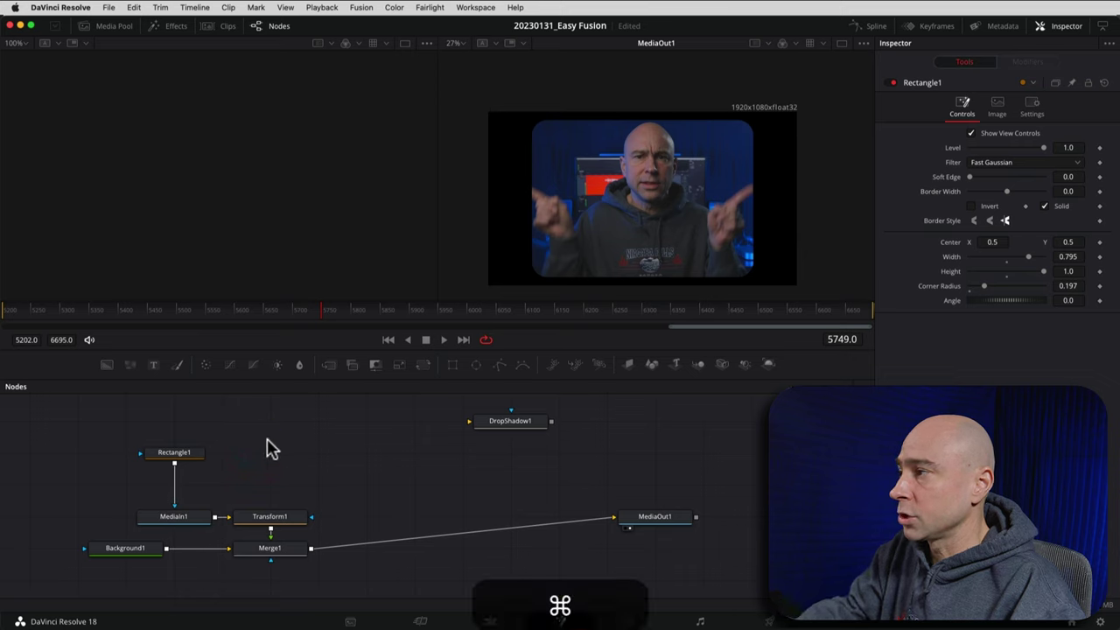
key(super+v)
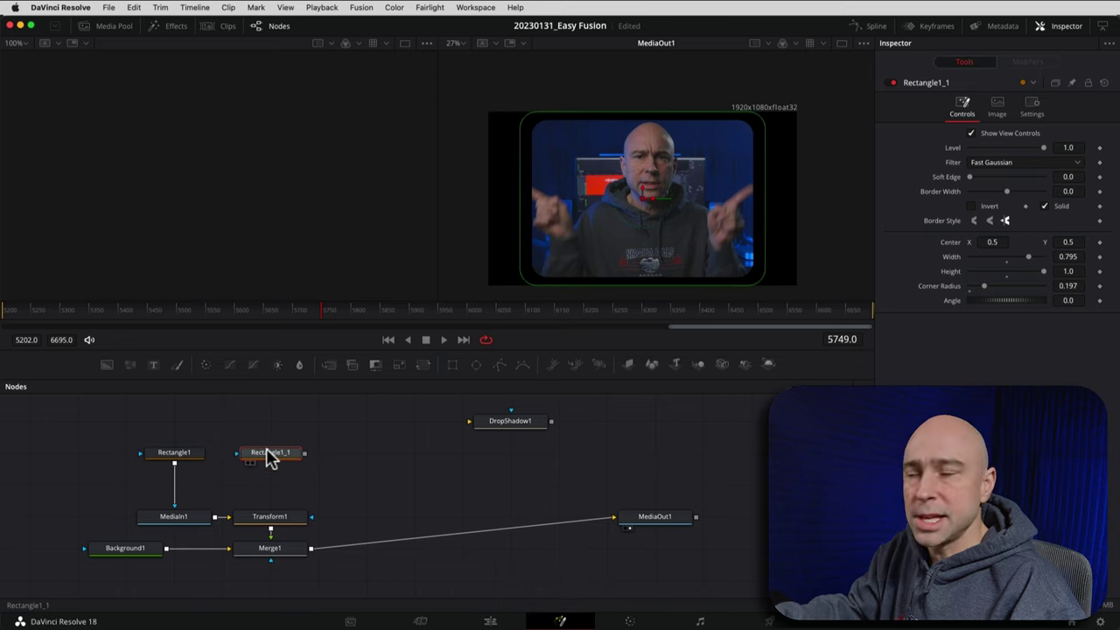
- Tidy the node layout and wire Rectangle1_1 into Background1's mask input
drag(273, 455, 87, 497)
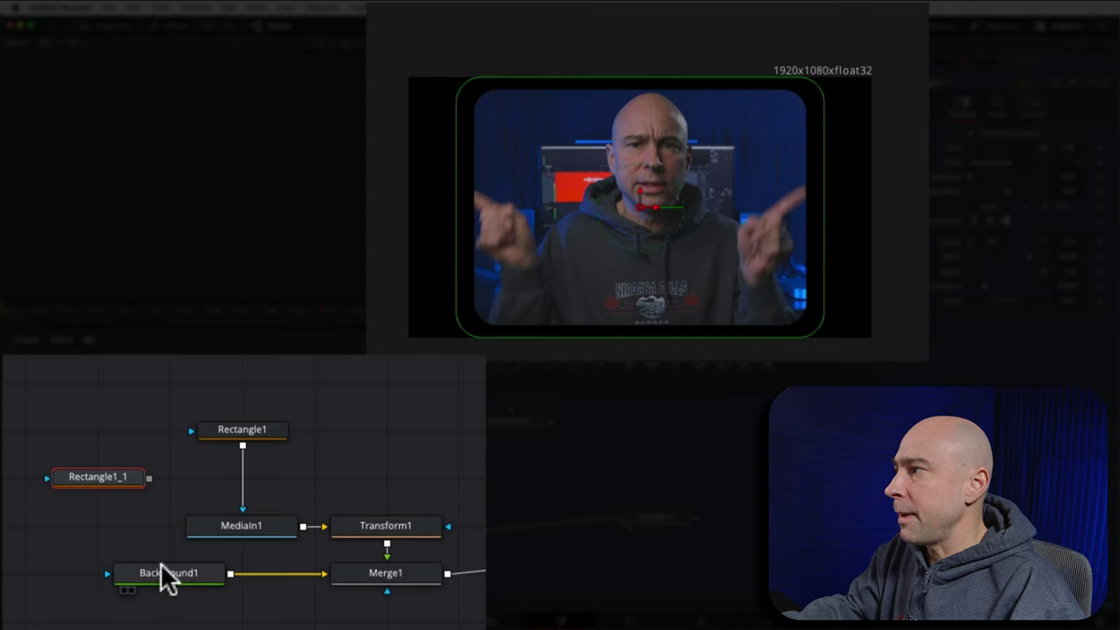
drag(260, 525, 440, 461)
drag(270, 435, 389, 480)
drag(118, 490, 213, 526)
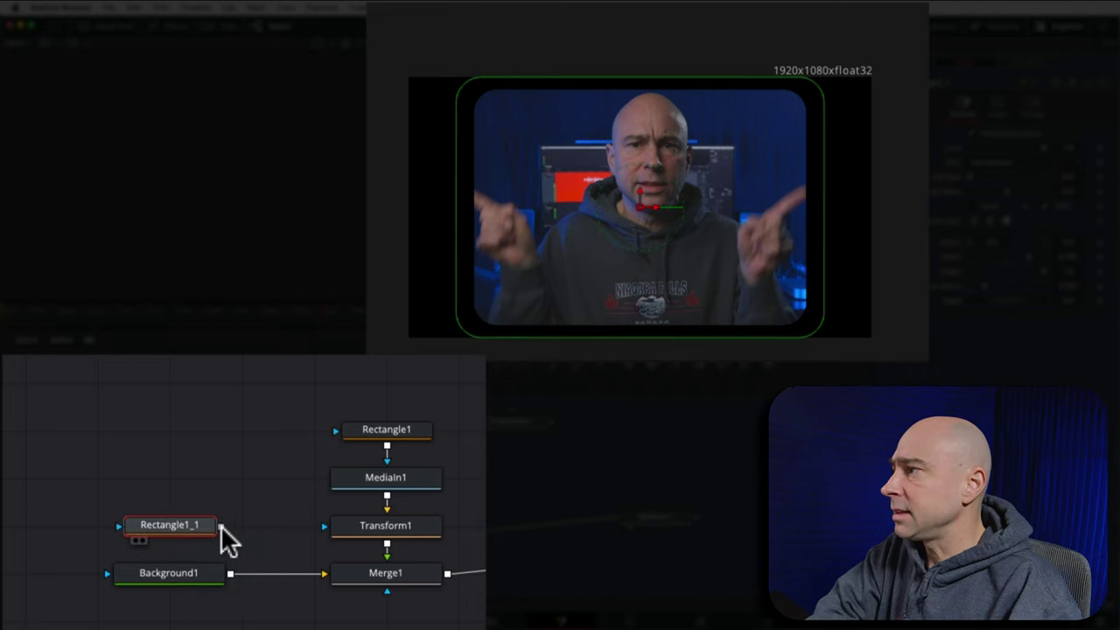
drag(220, 524, 112, 572)
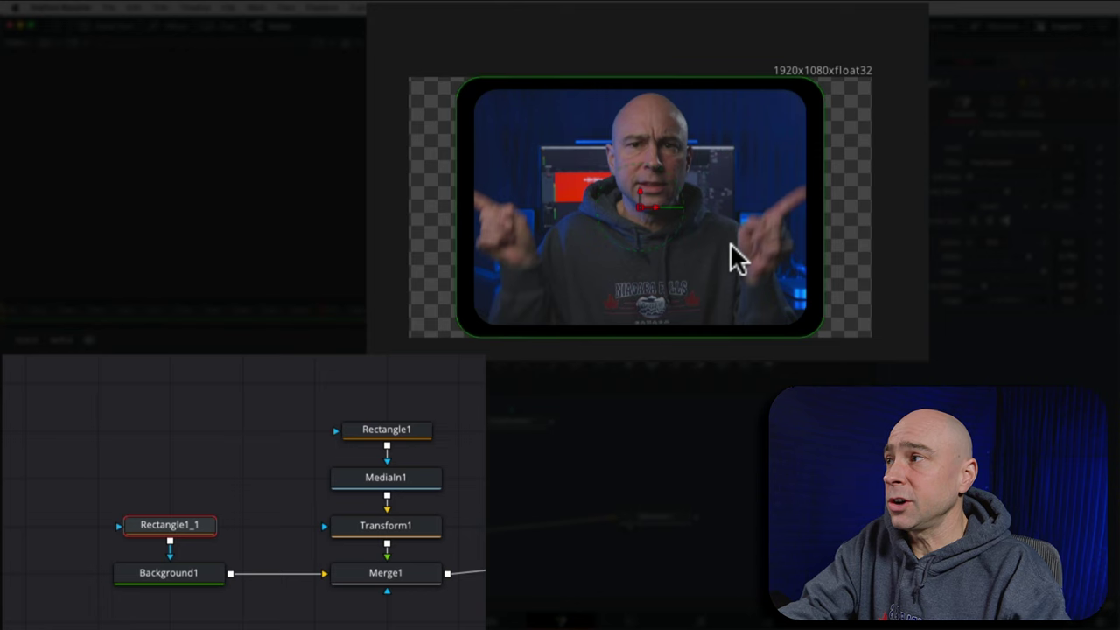
click(409, 527)
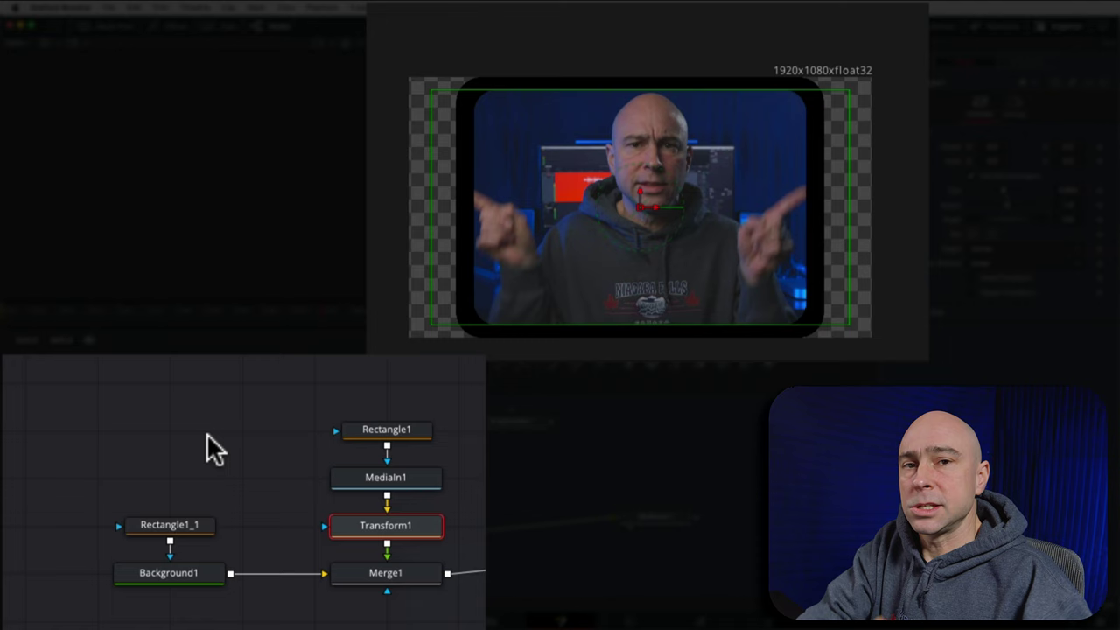
click(590, 77)
click(633, 332)
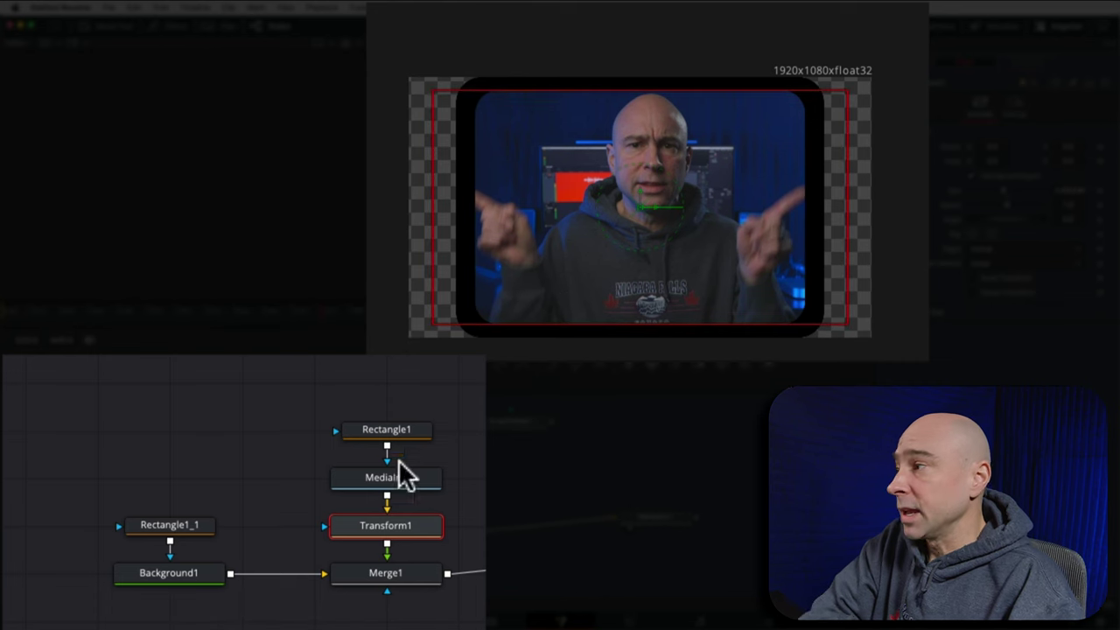
click(189, 527)
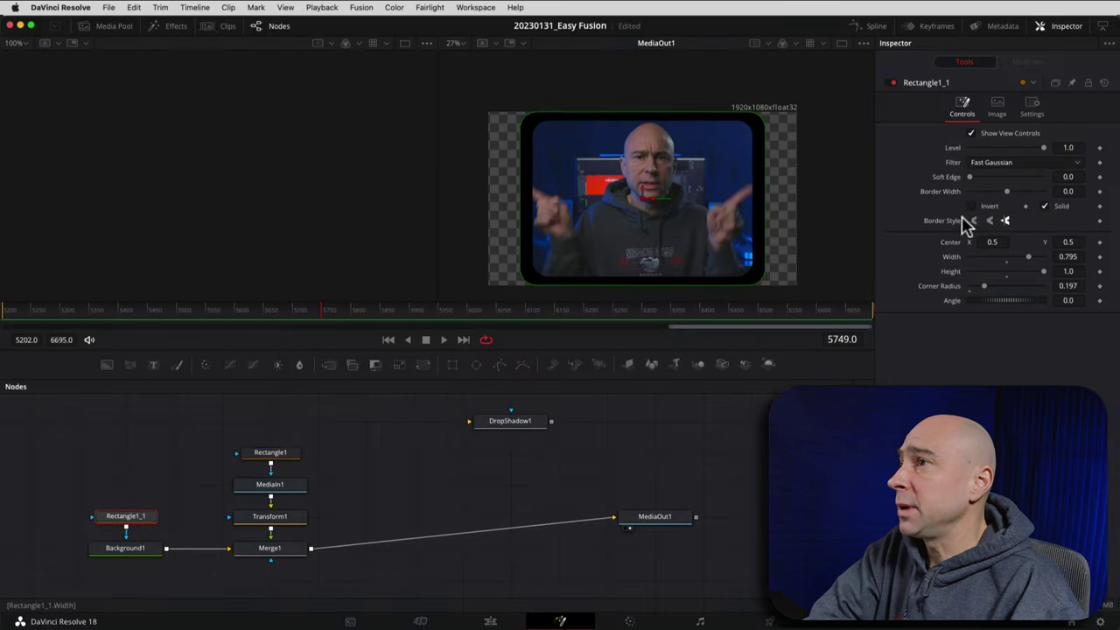
- Resize Rectangle1_1 to 0.748 wide and 0.953 high for a thin black border
drag(1032, 257, 1057, 271)
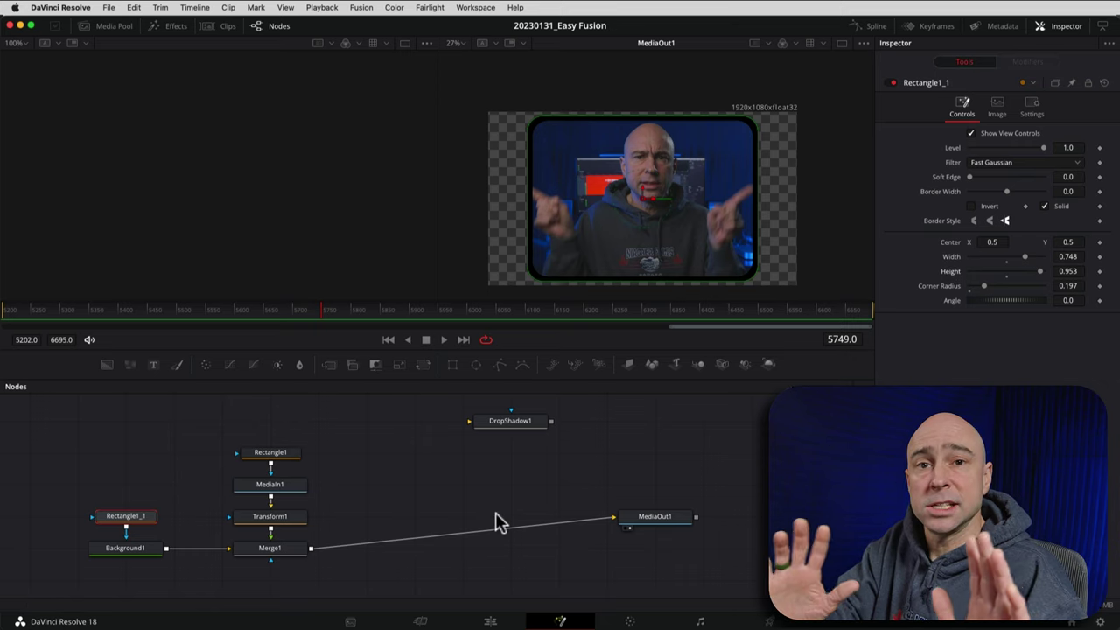
click(491, 621)
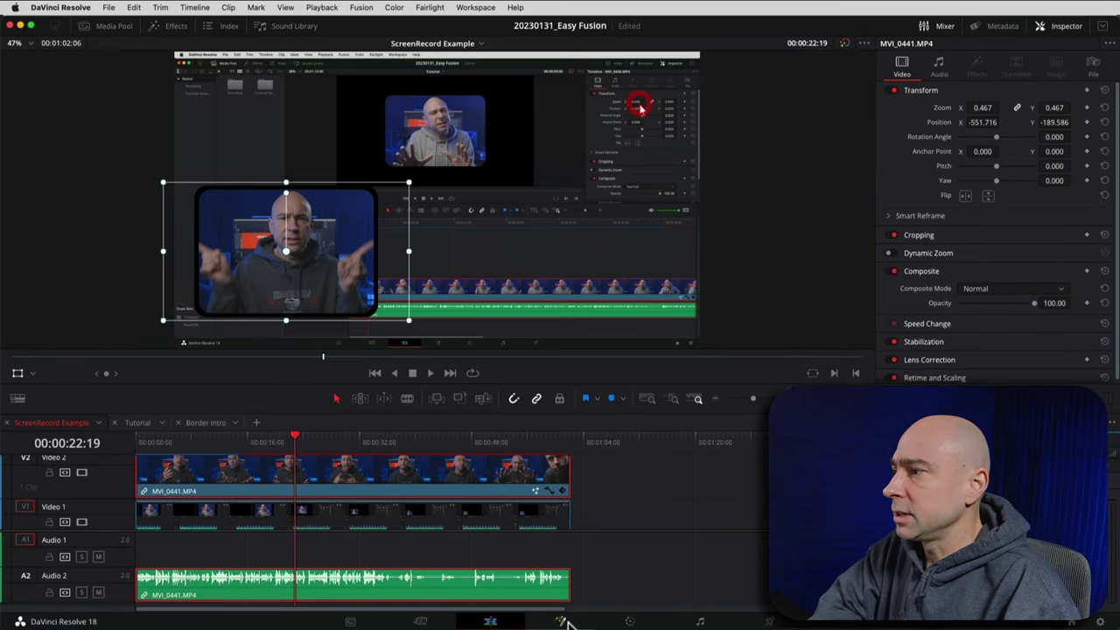
- Go back from the Edit page to the Fusion node graph
click(563, 620)
- Insert DropShadow1 into the Merge1–MediaOut1 link, then return to the Edit page
drag(534, 424, 510, 470)
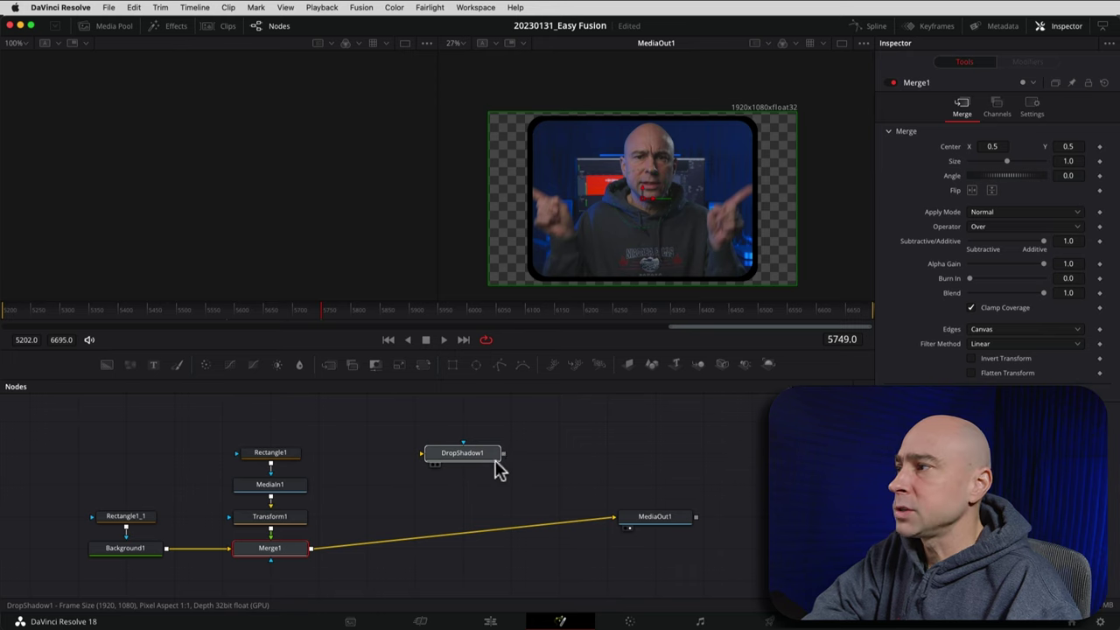
click(476, 459)
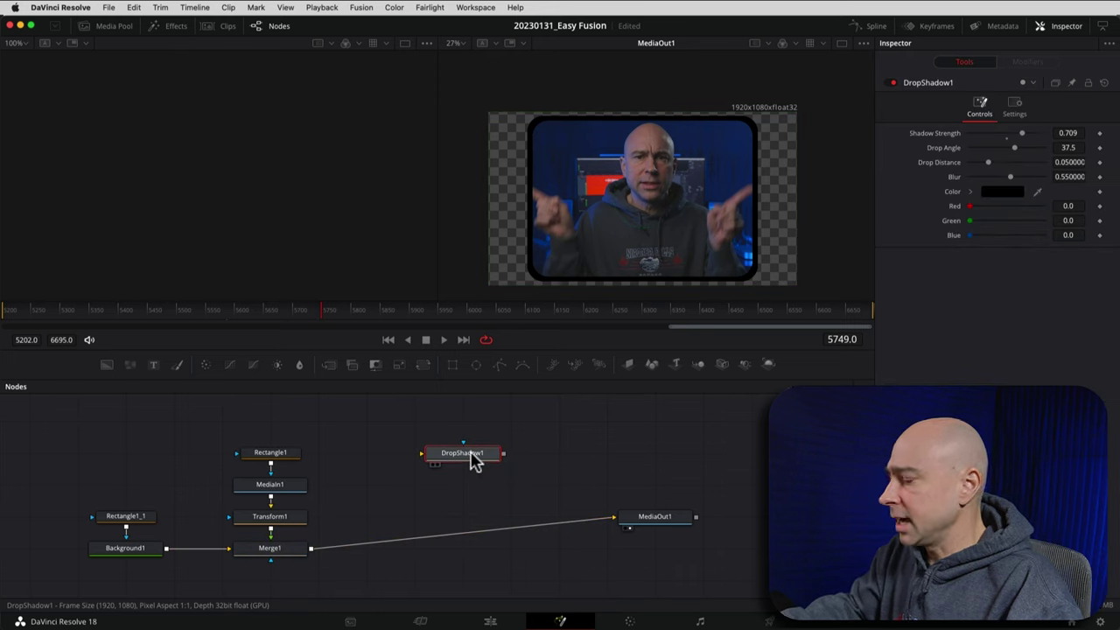
drag(472, 459, 437, 544)
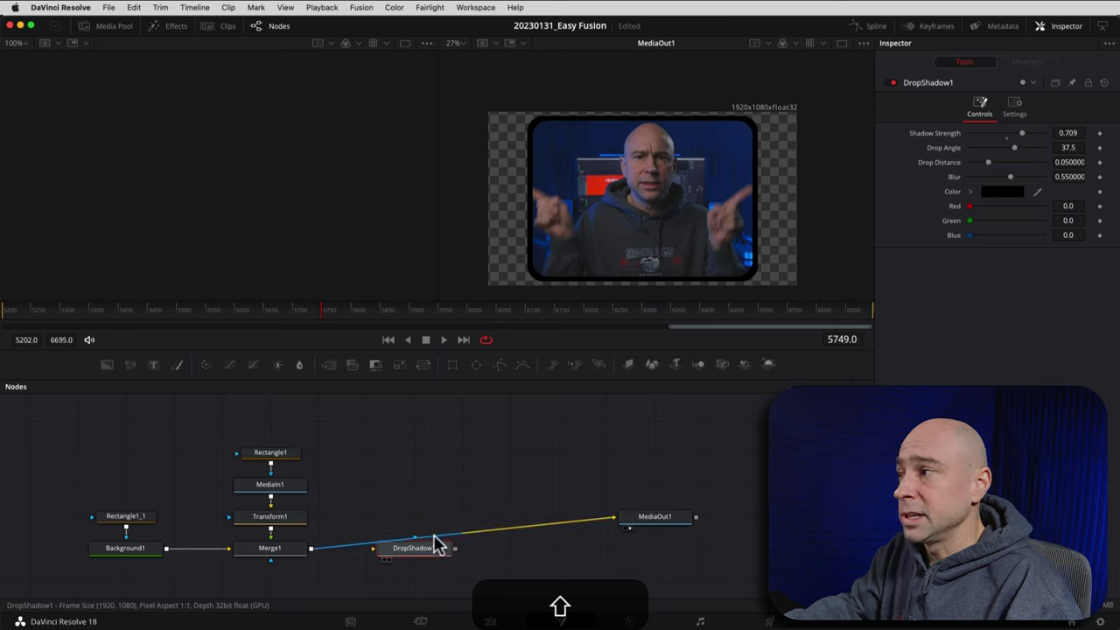
drag(438, 544, 438, 544)
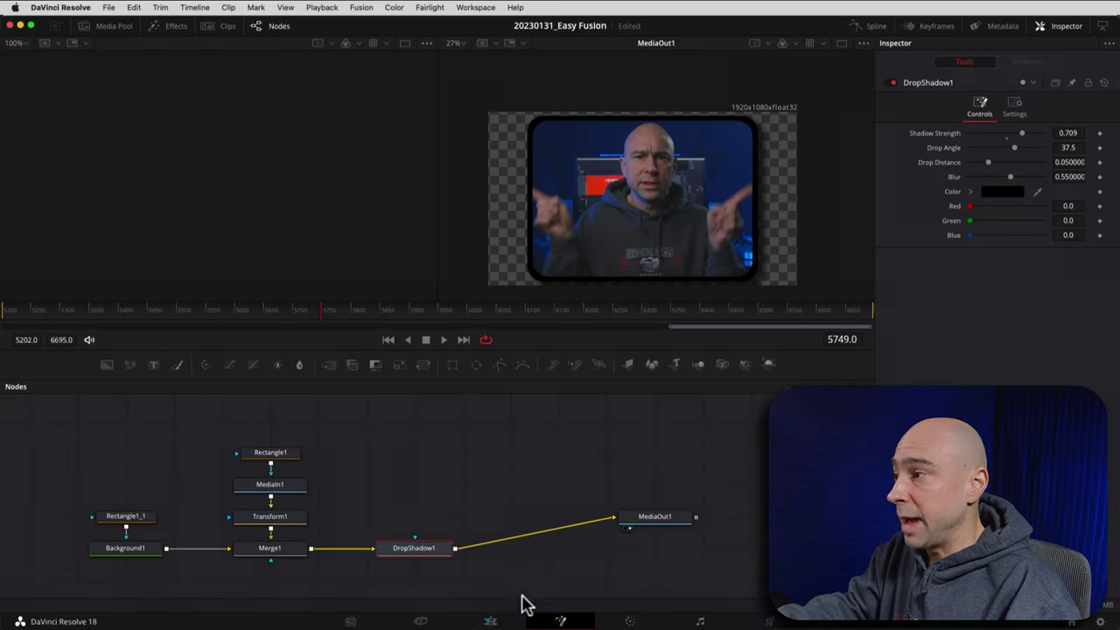
click(491, 621)
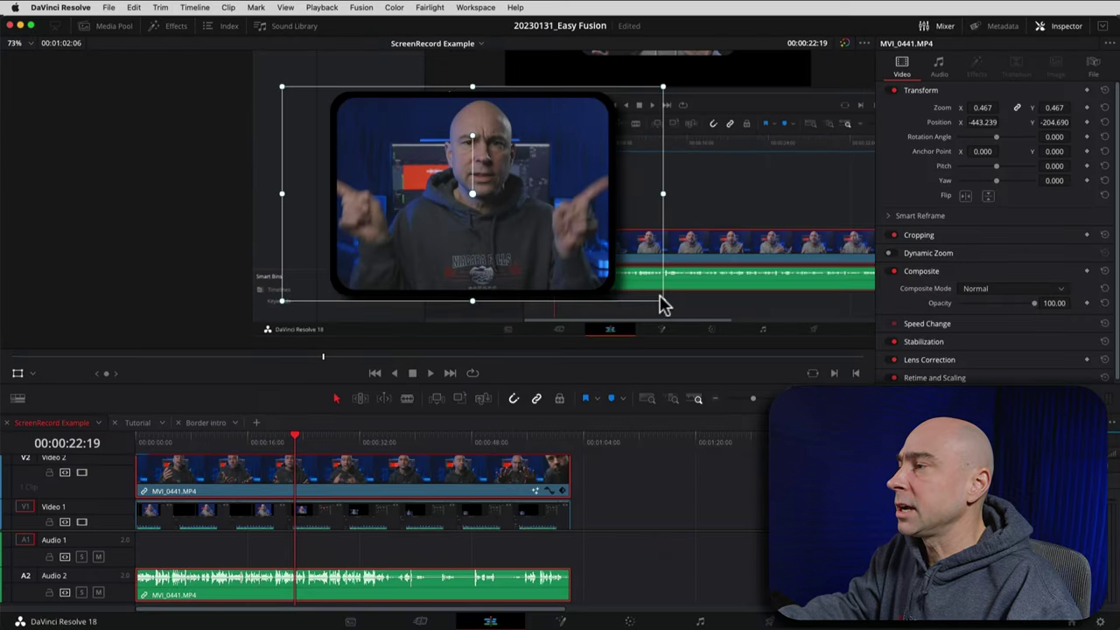
- Scale the clip in the viewer to 0.286 and place it in the lower-left corner
scroll(632, 313, down, 2)
drag(565, 144, 610, 138)
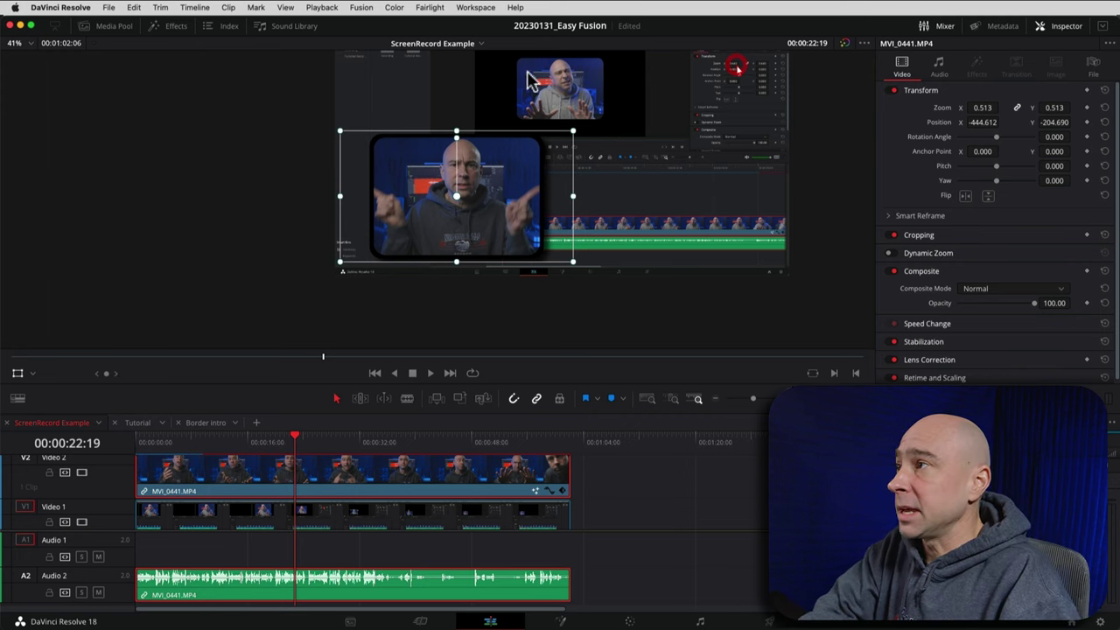
drag(573, 132, 530, 163)
drag(511, 193, 437, 232)
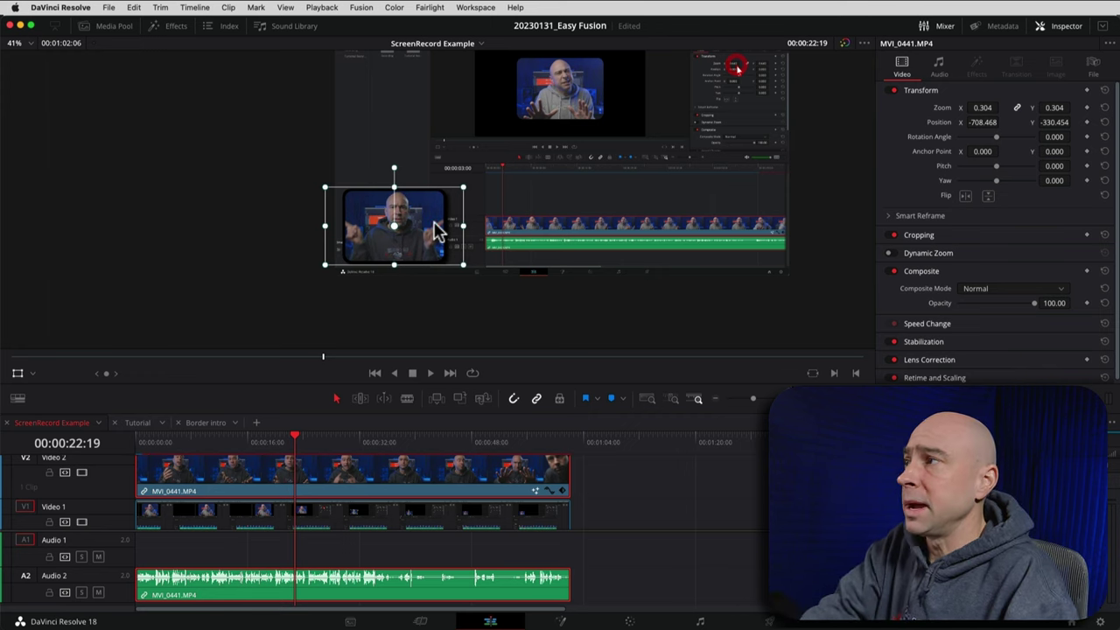
drag(507, 259, 583, 210)
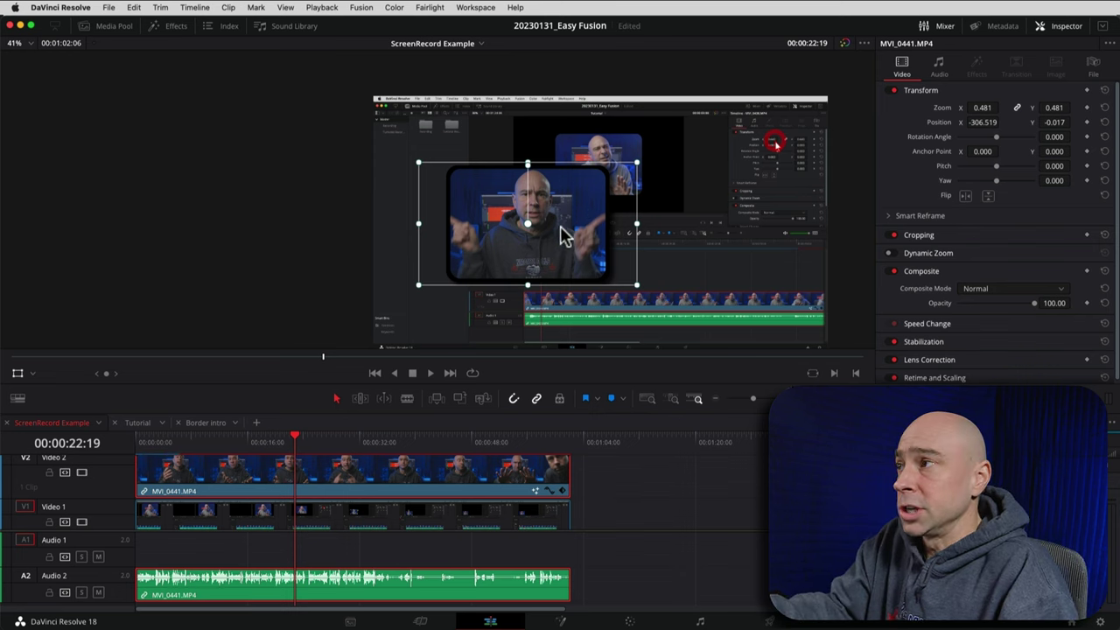
drag(573, 258, 507, 318)
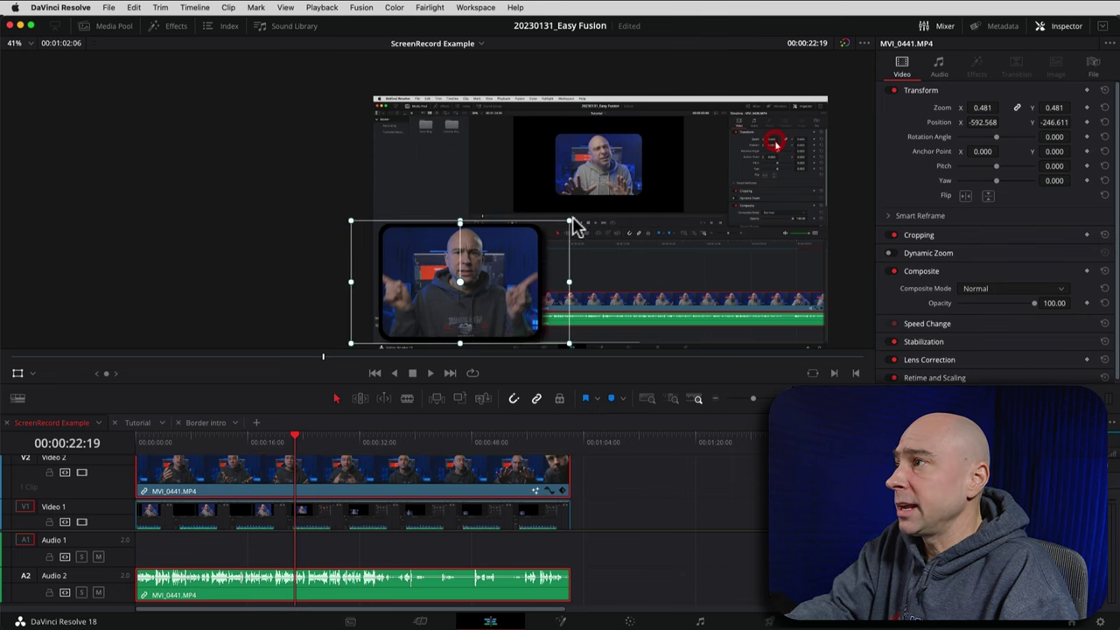
drag(569, 225, 545, 242)
drag(495, 292, 454, 315)
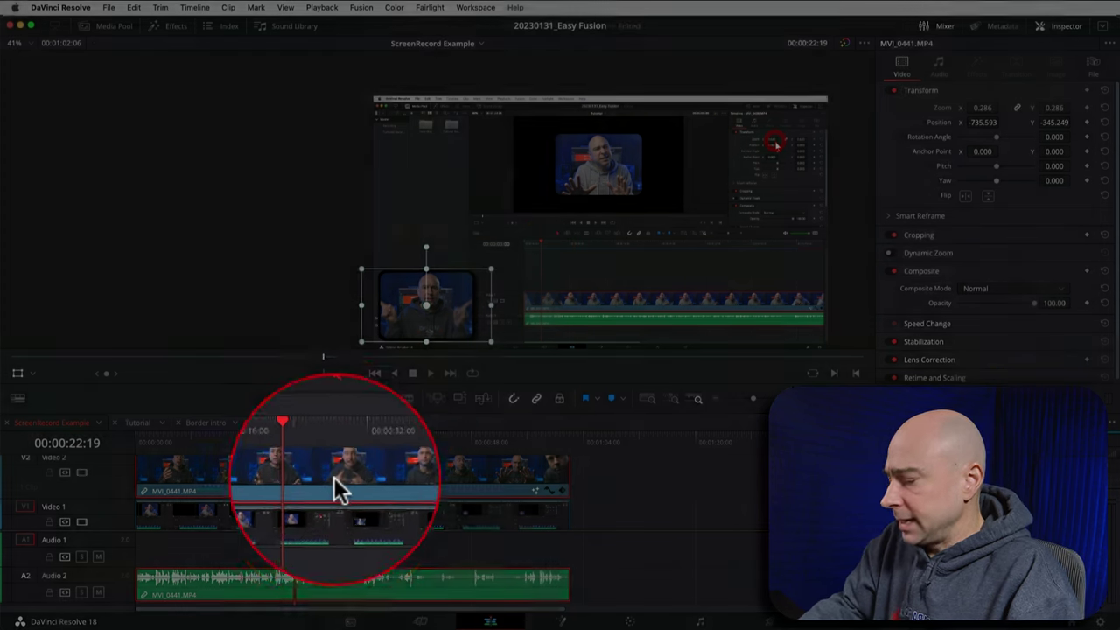
- Split the clip at the playhead and reset the second part's transform to full frame
key(s)
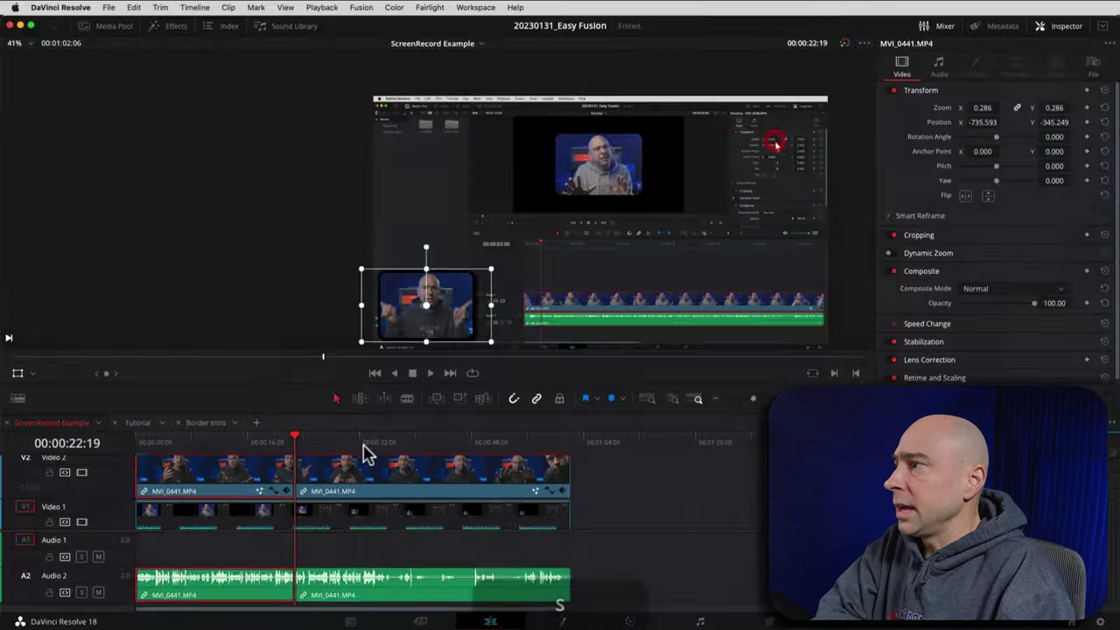
click(361, 442)
click(389, 468)
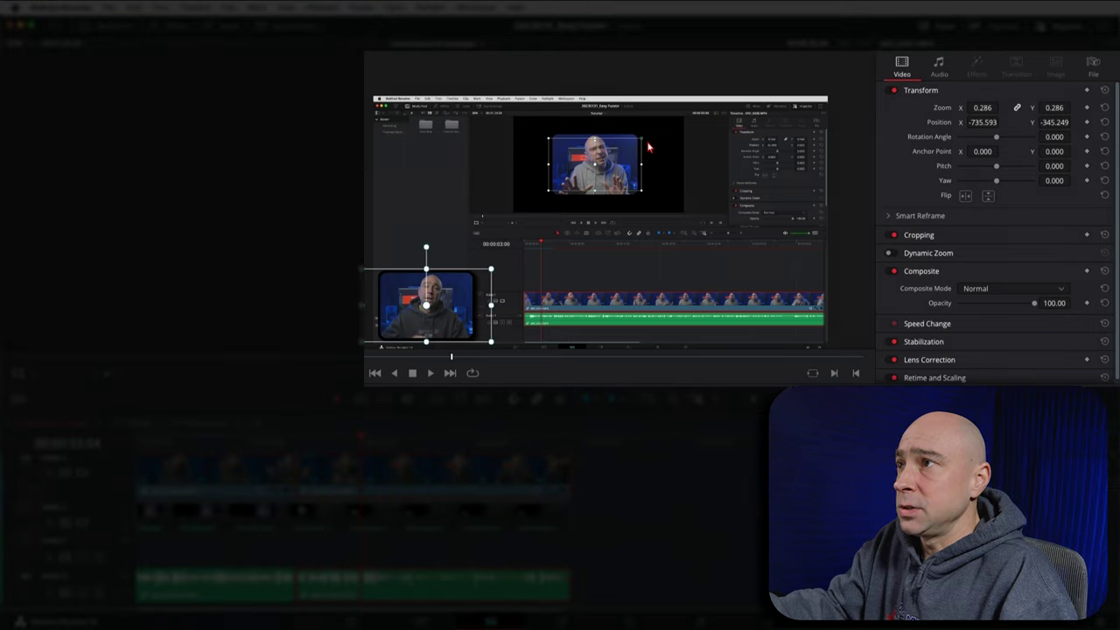
click(1104, 90)
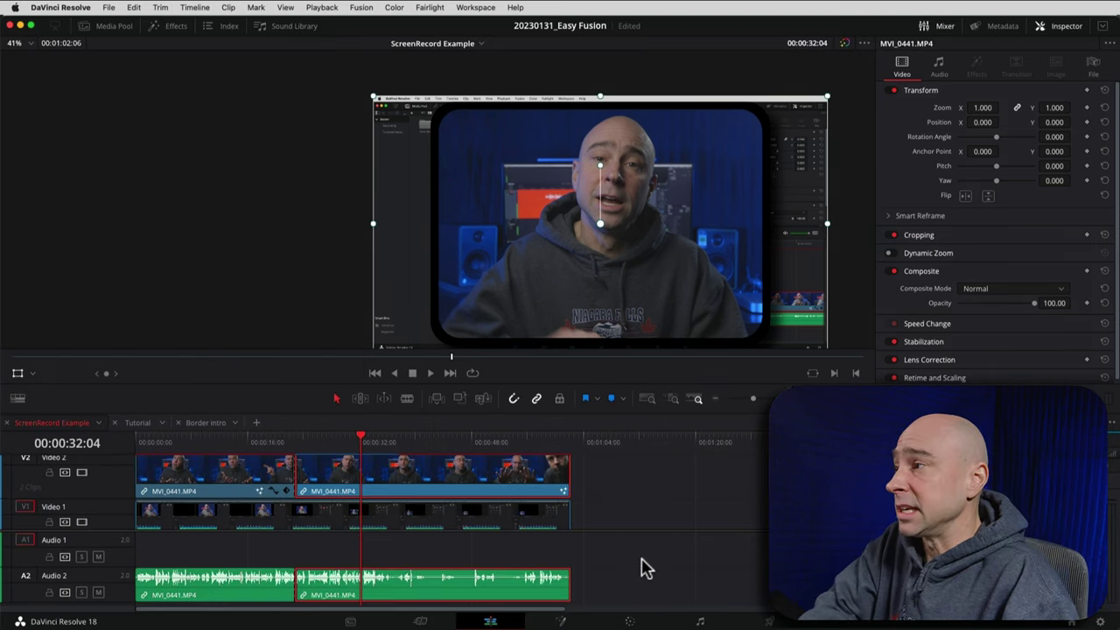
- In Fusion for the second clip part, pull DropShadow1 out of the node flow
click(560, 621)
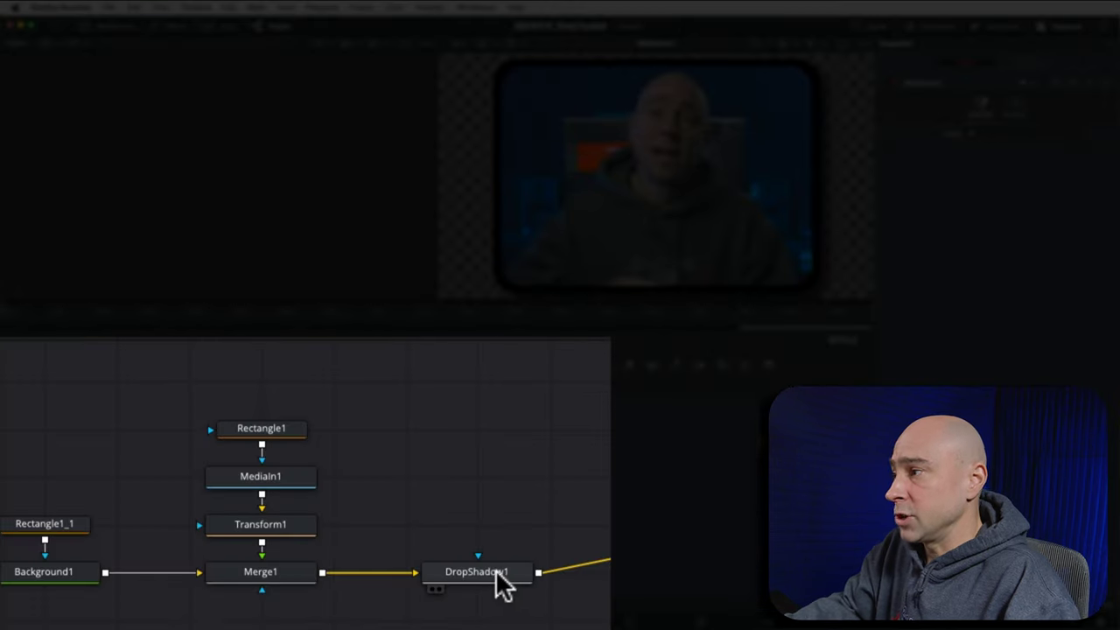
click(483, 581)
drag(476, 574, 532, 415)
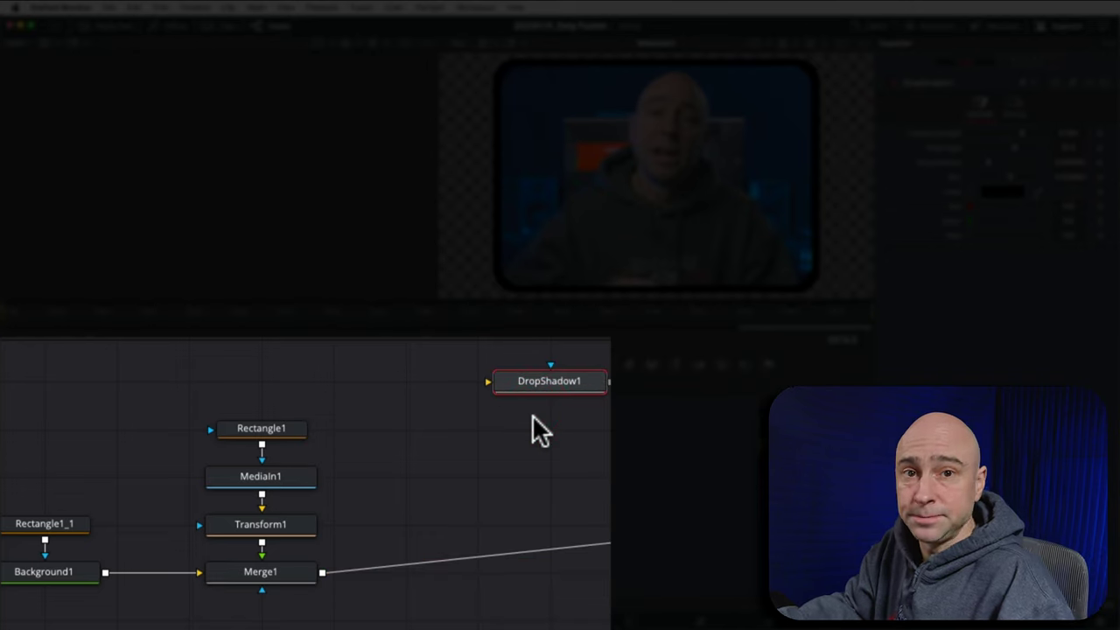
key(super+z)
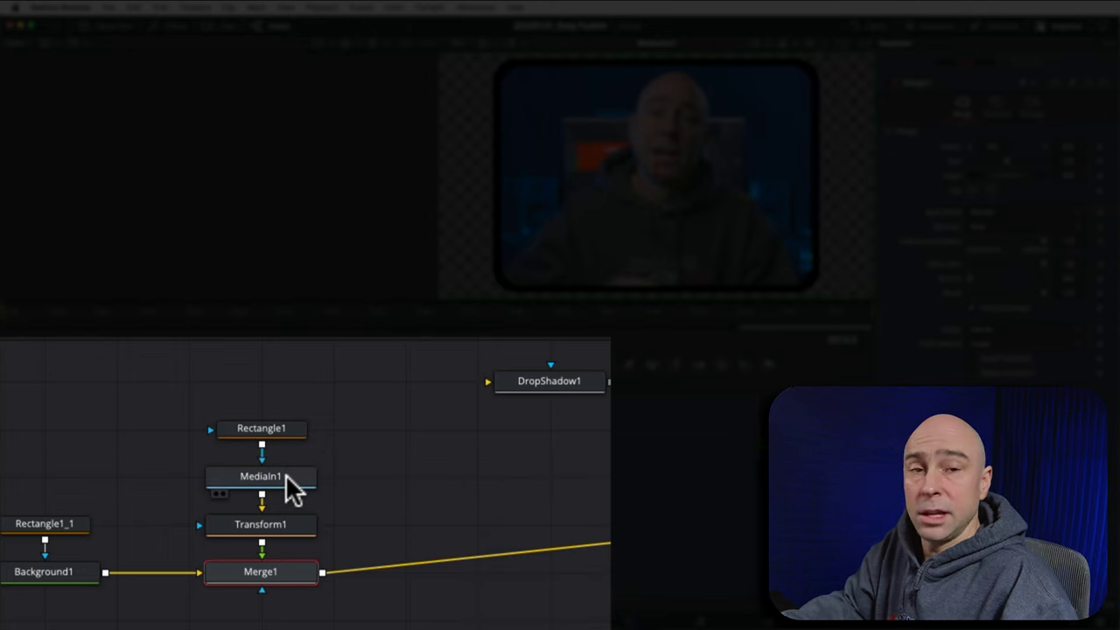
- Disconnect the Rectangle1 mask from MediaIn1 and wire MediaIn1 directly to MediaOut1
mouse_move(292, 489)
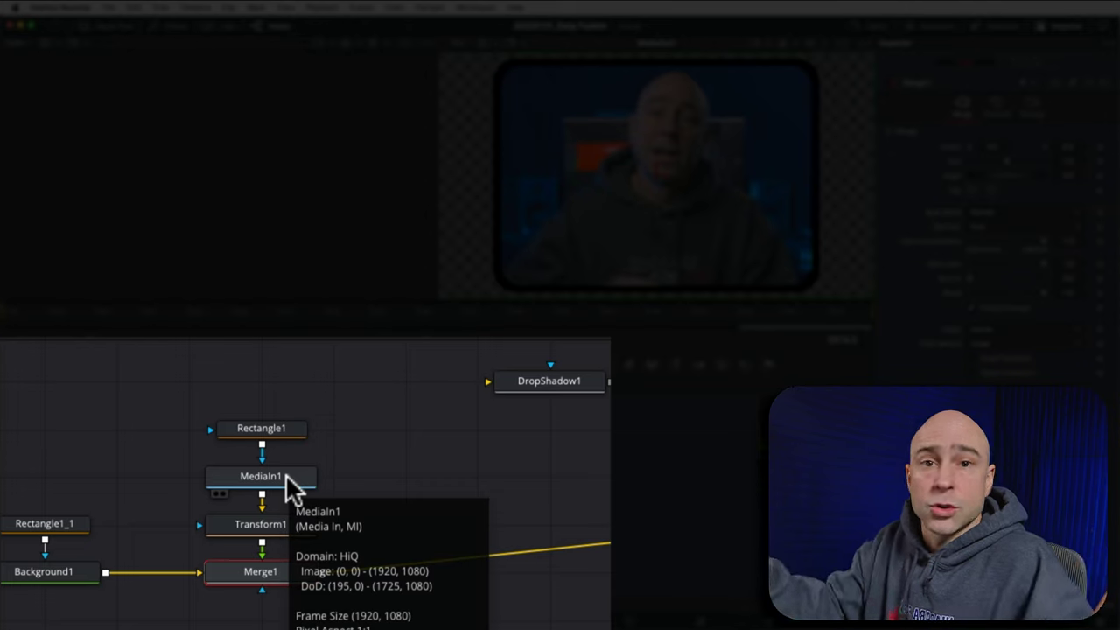
click(292, 489)
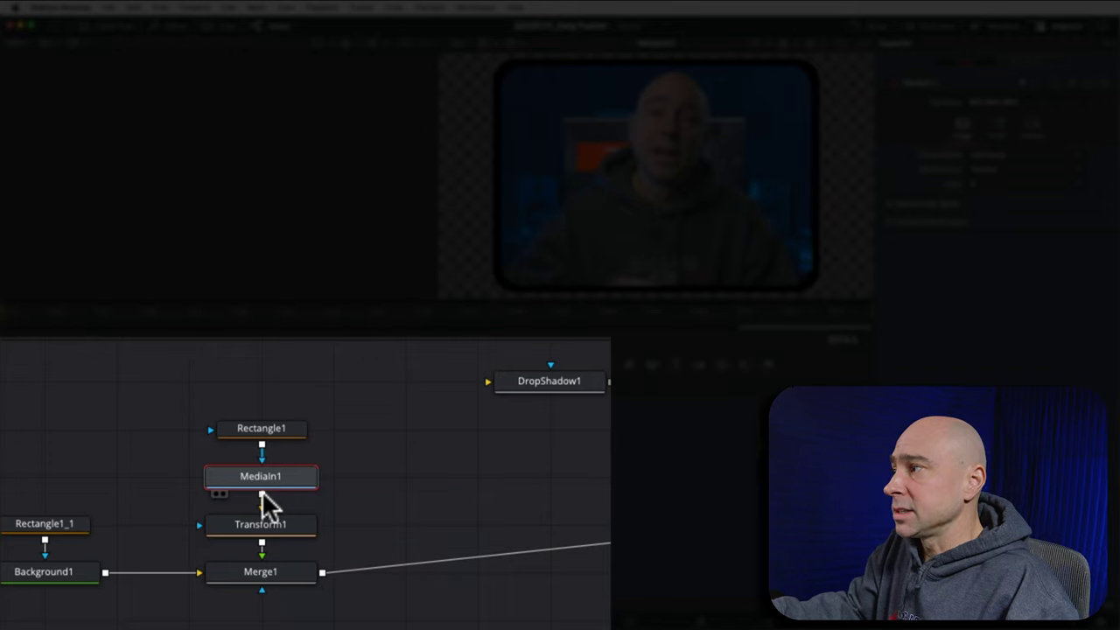
drag(271, 457, 295, 467)
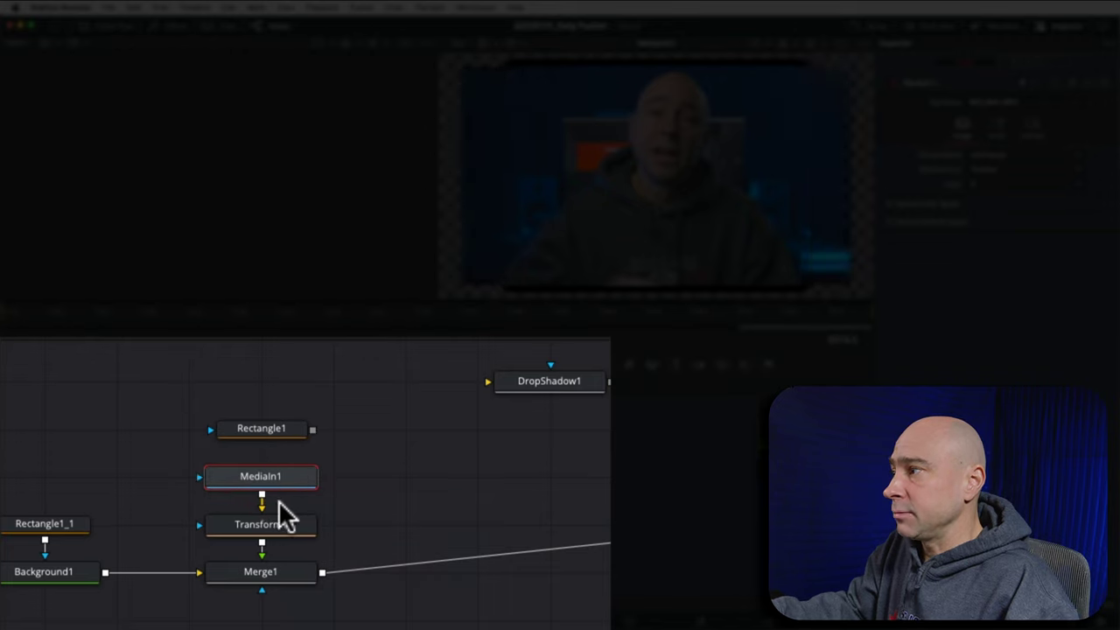
click(315, 494)
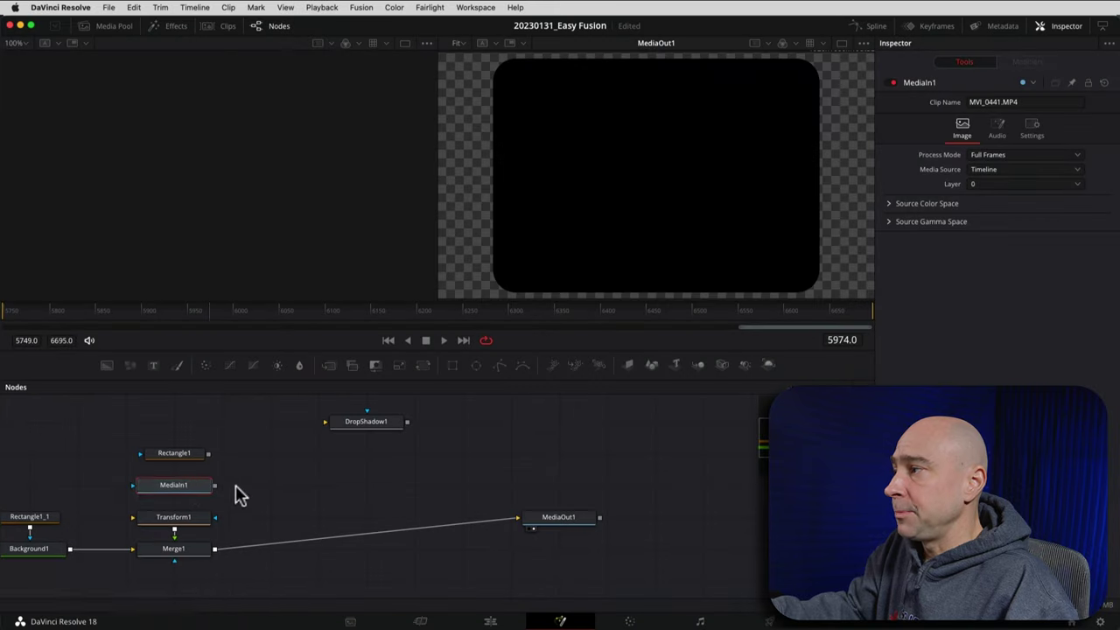
click(200, 487)
drag(215, 486, 448, 523)
drag(215, 486, 532, 518)
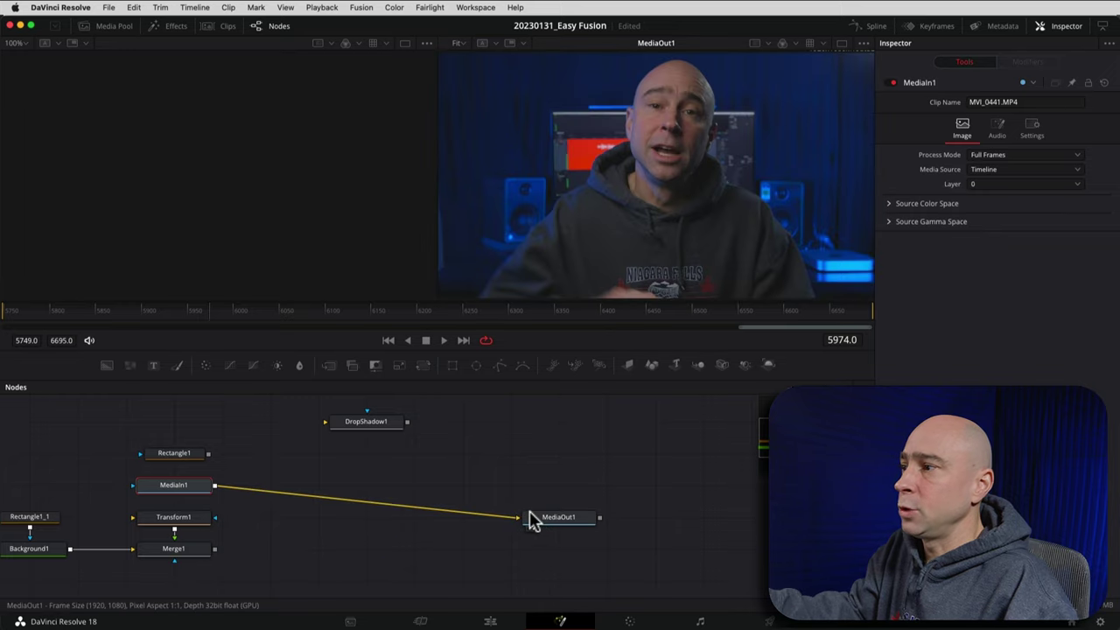
- On the Edit page, play from just before the split across the cut and stop
click(489, 621)
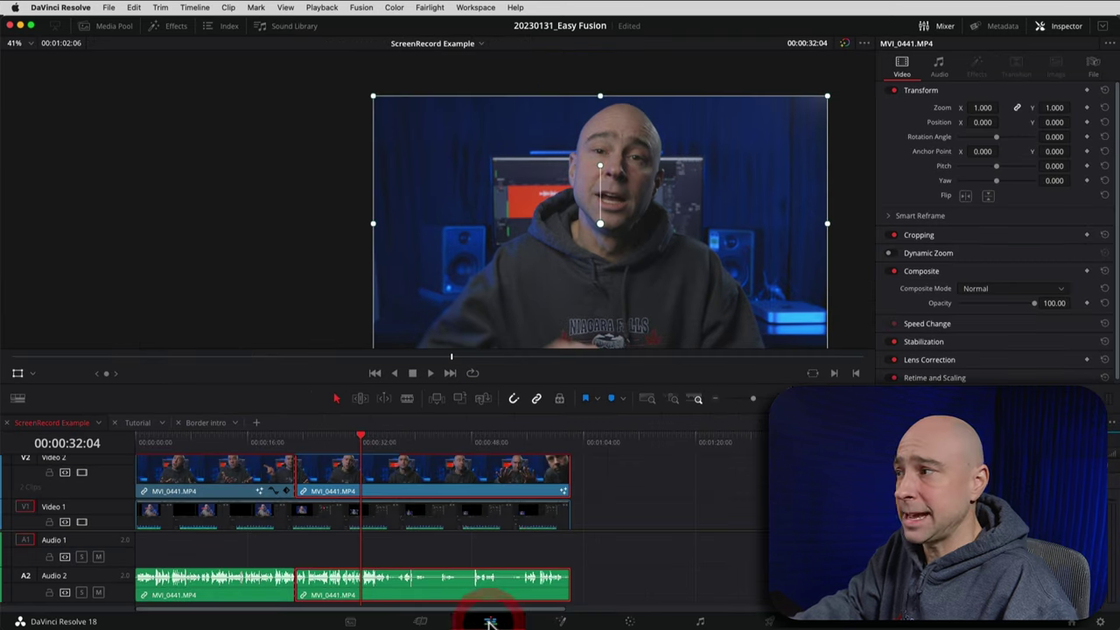
click(277, 443)
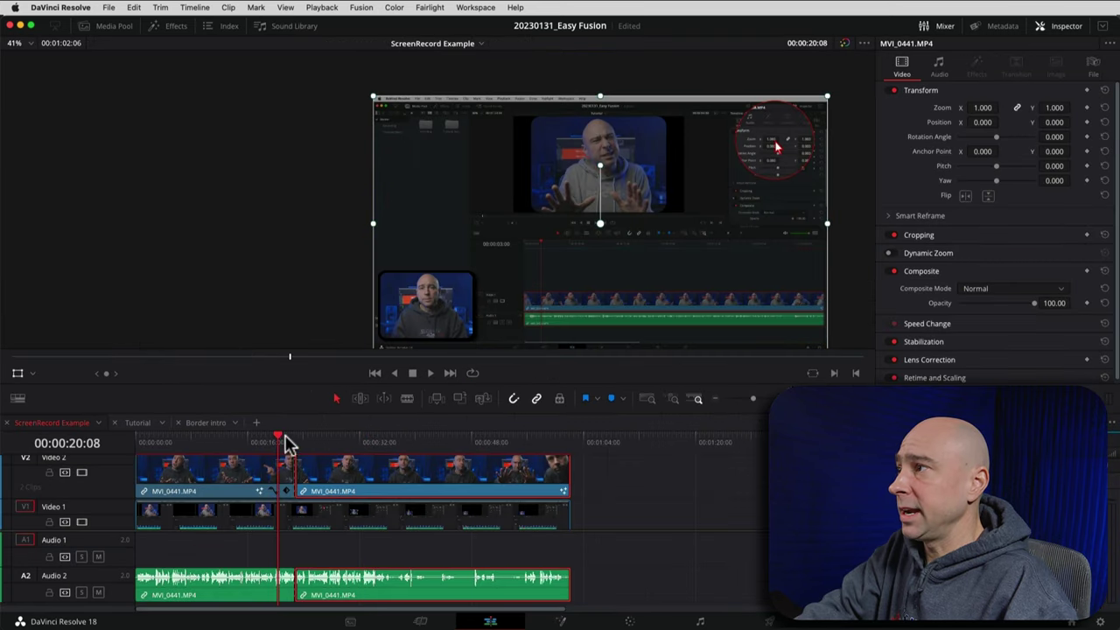
drag(288, 443, 286, 443)
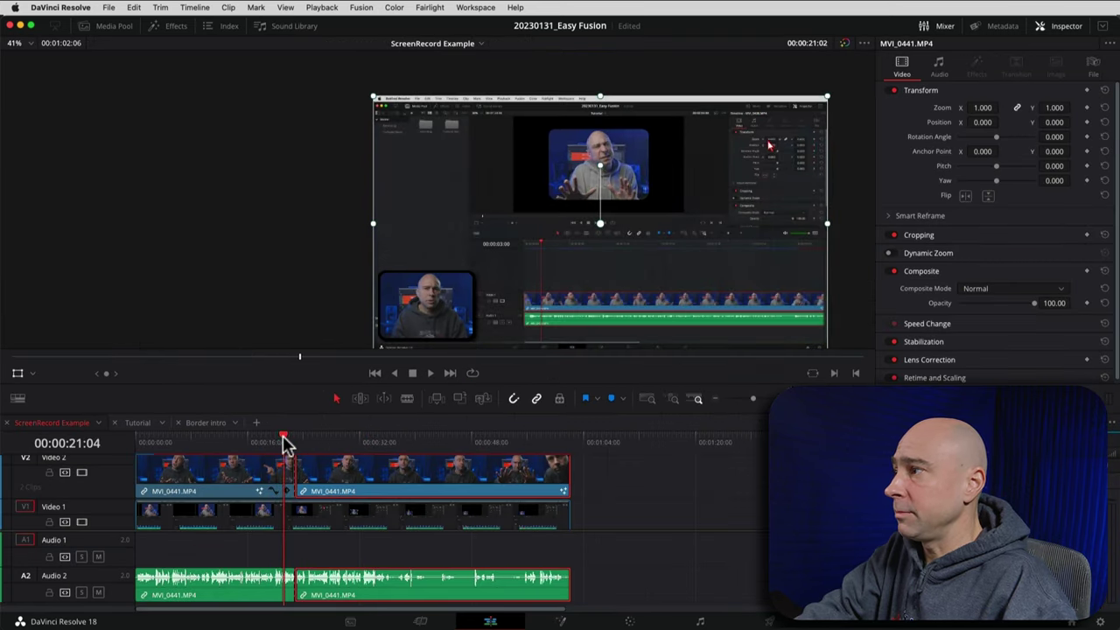
key(space)
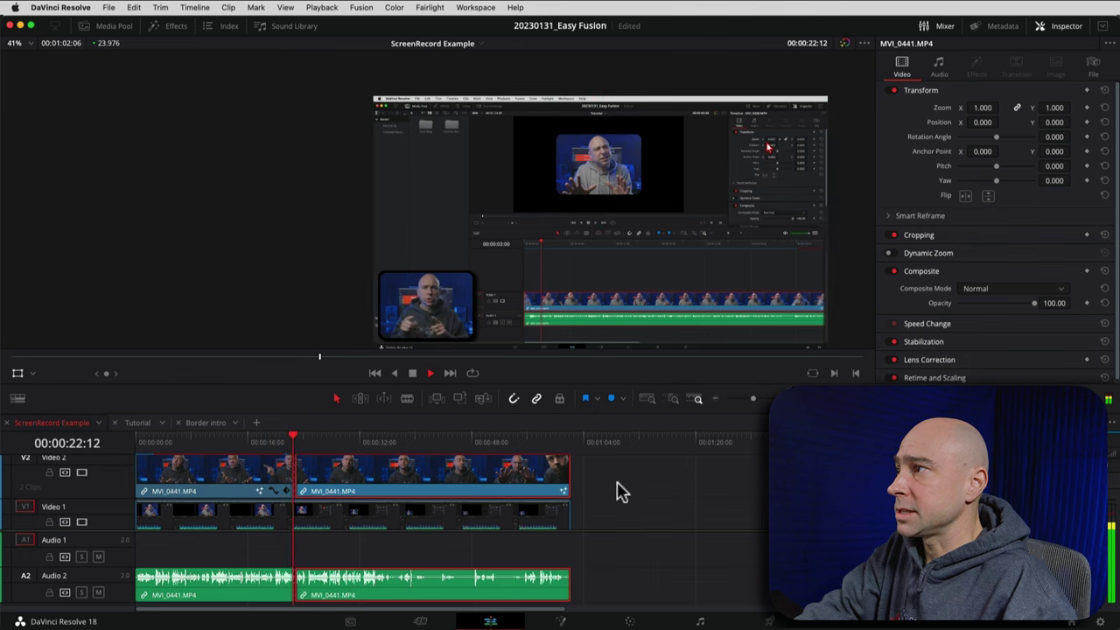
key(space)
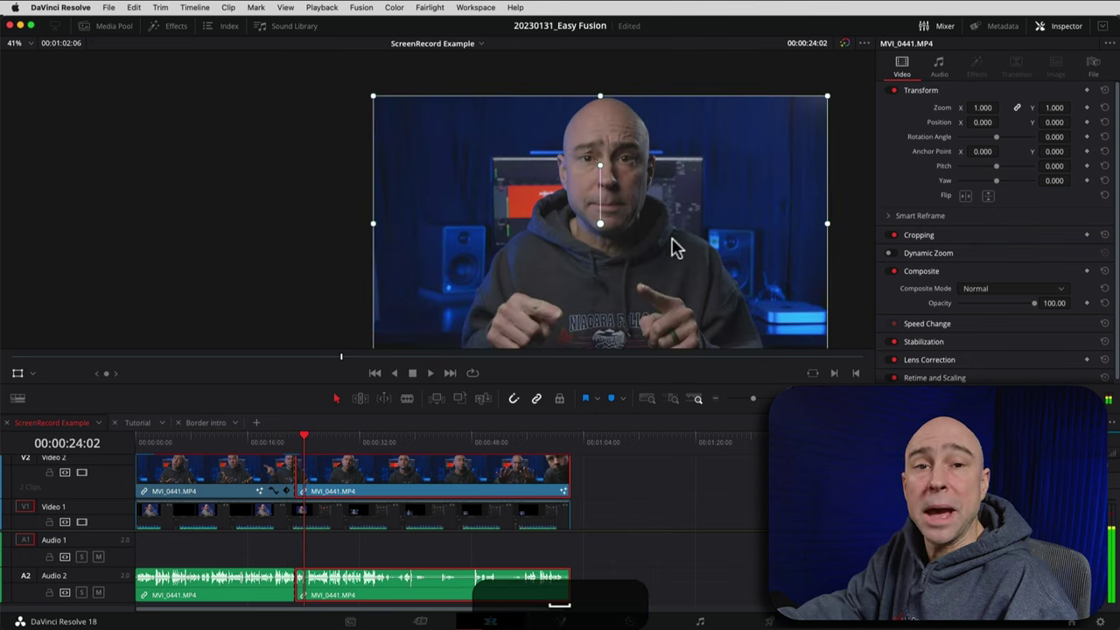